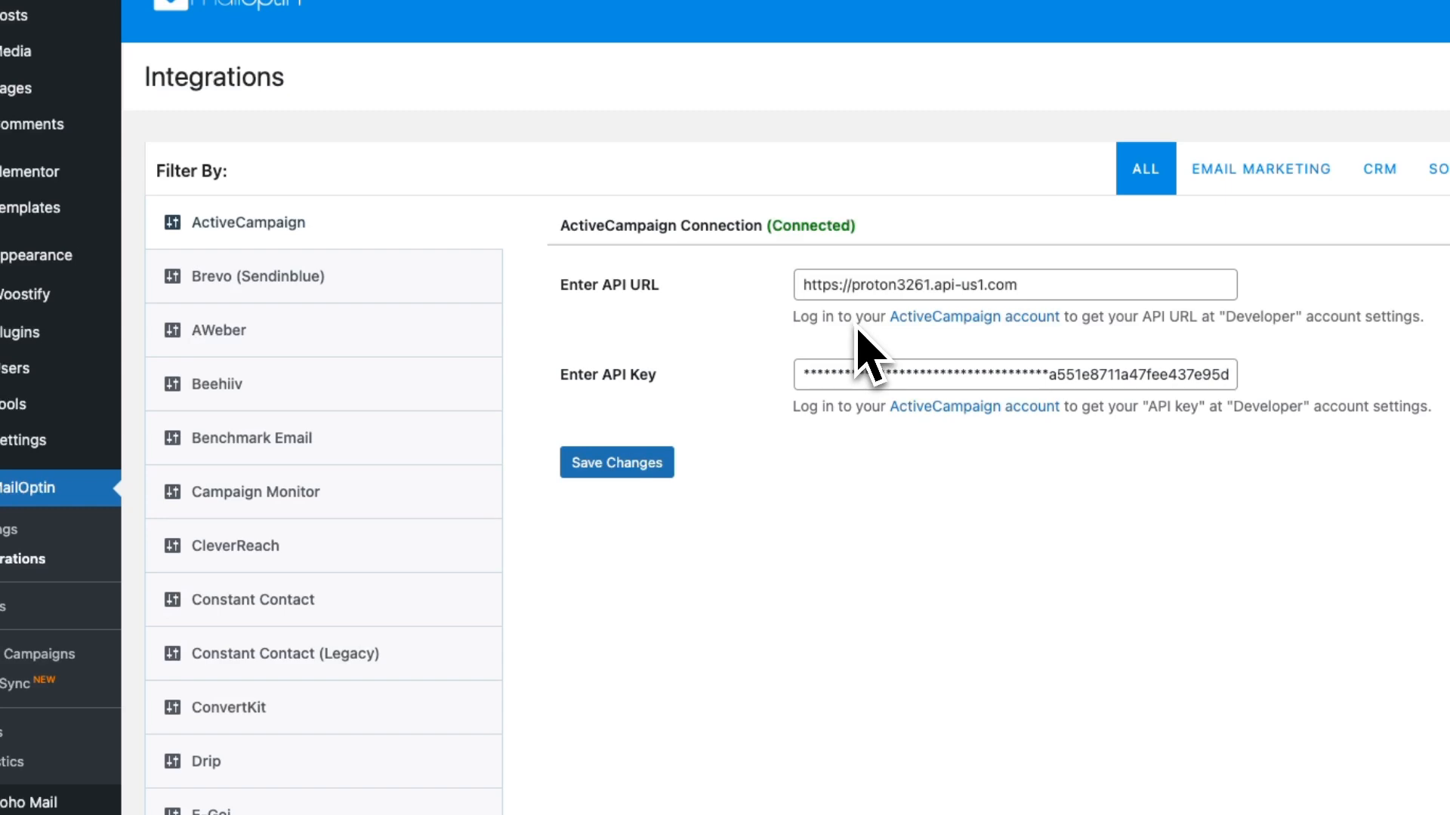
# Look up the API URL and API key in ActiveCampaign's developer settings, and return to the MailOptin integrations page
pyautogui.moveTo(0, 352)
pyautogui.click(100, 172)
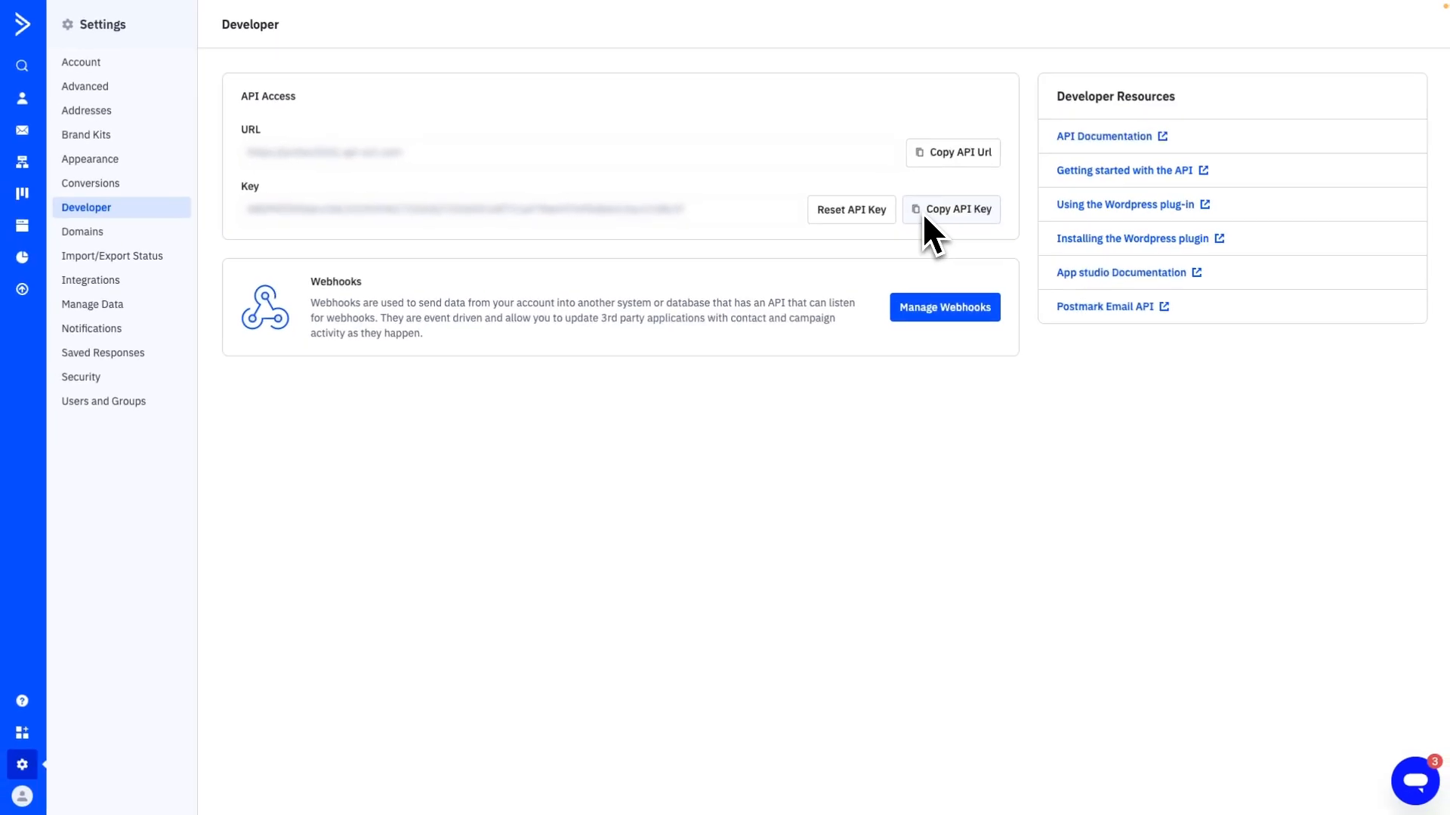
pyautogui.moveTo(29, 243)
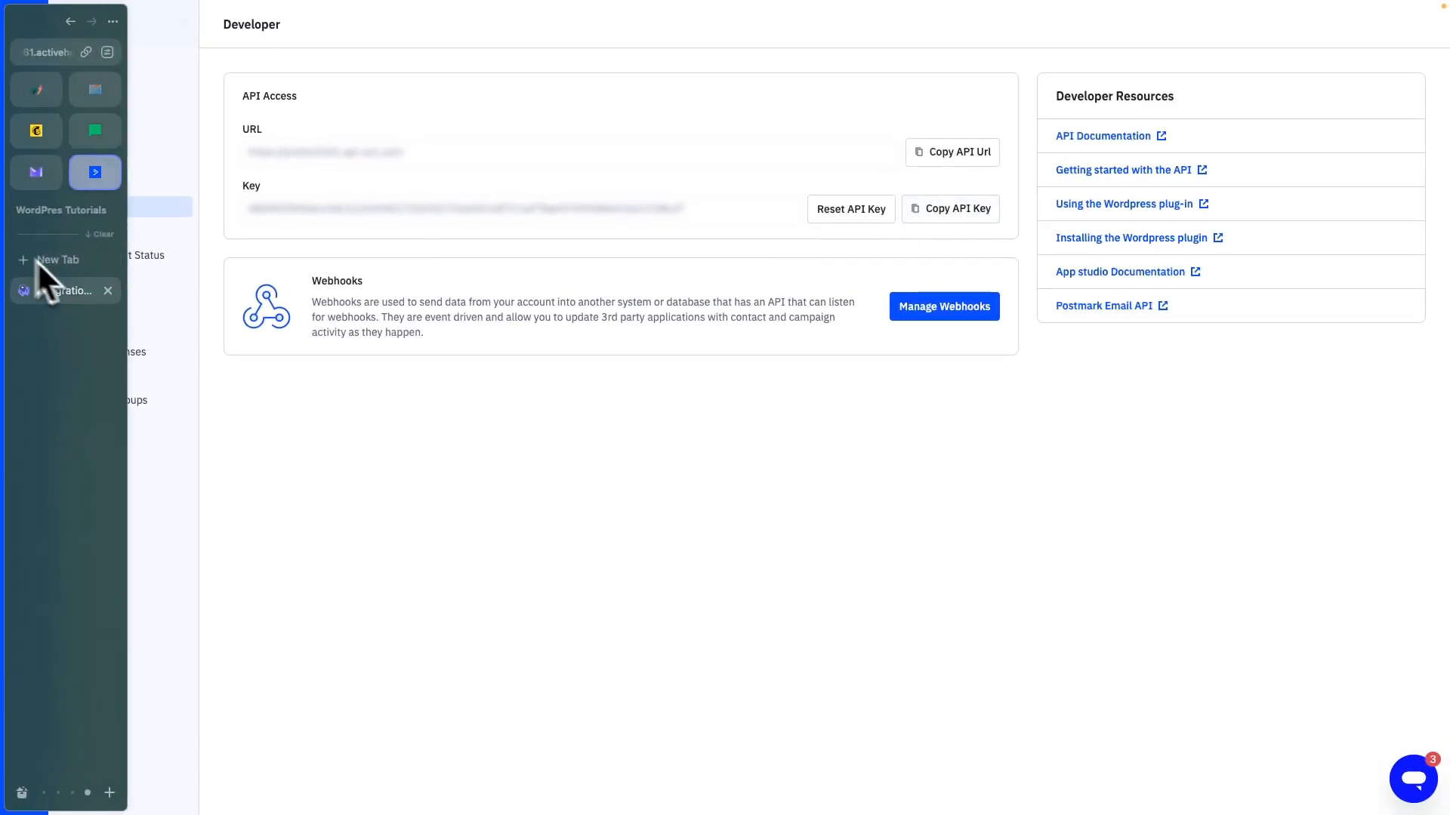
pyautogui.click(71, 285)
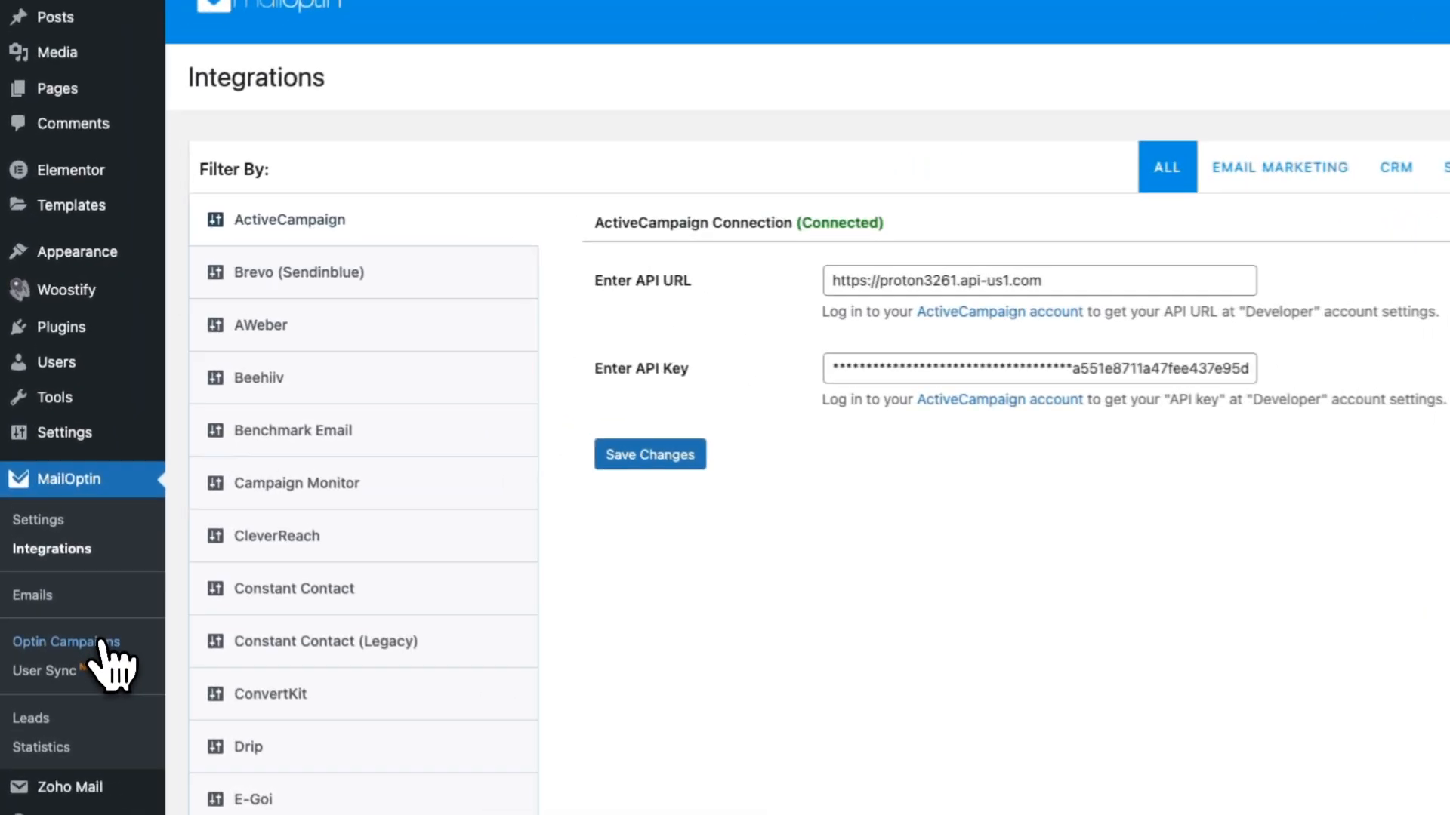
# Create a new lightbox optin campaign titled "ActiveCampaign" using the BareMetal theme
pyautogui.click(102, 643)
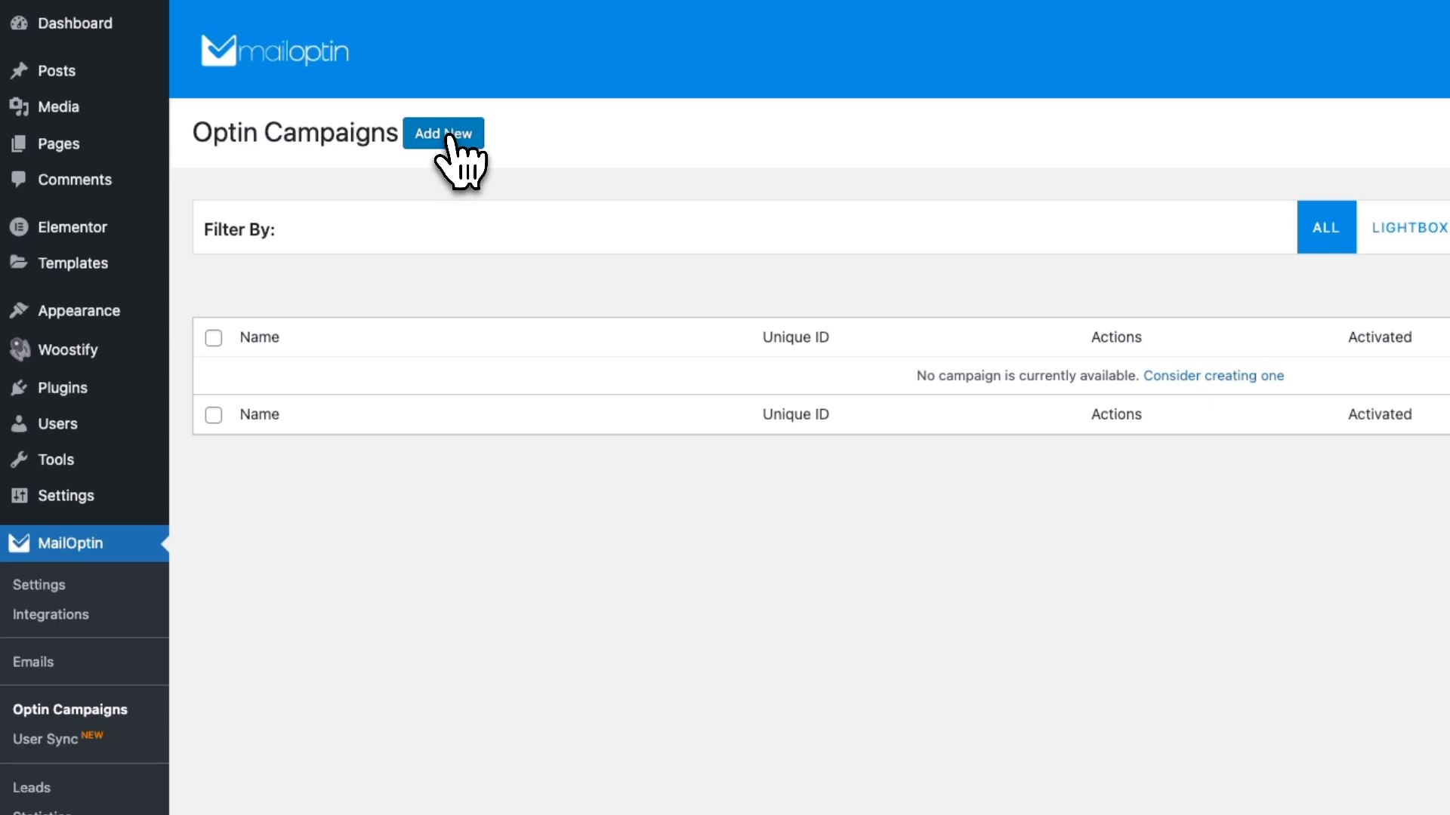
pyautogui.click(447, 137)
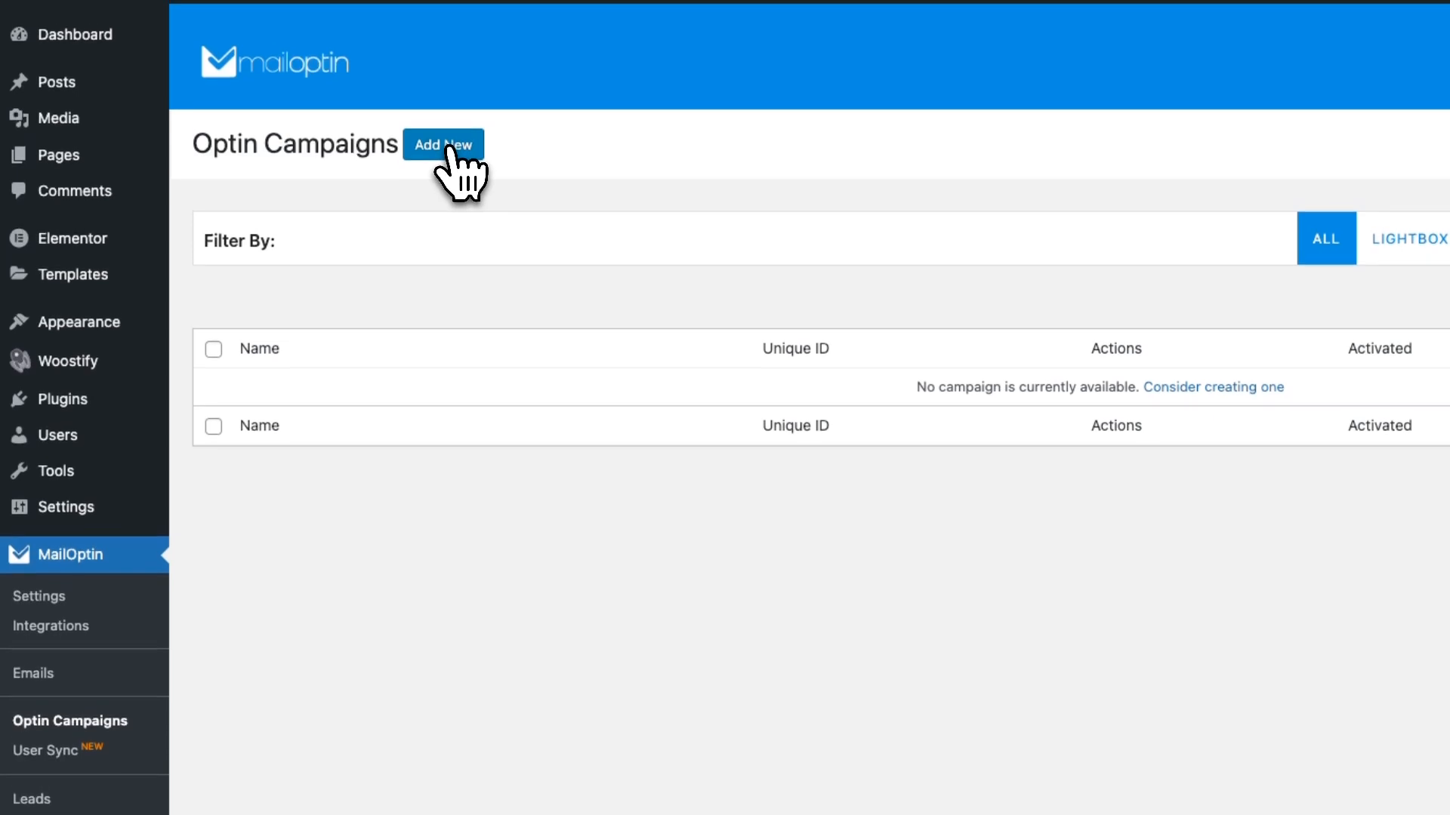
pyautogui.click(376, 231)
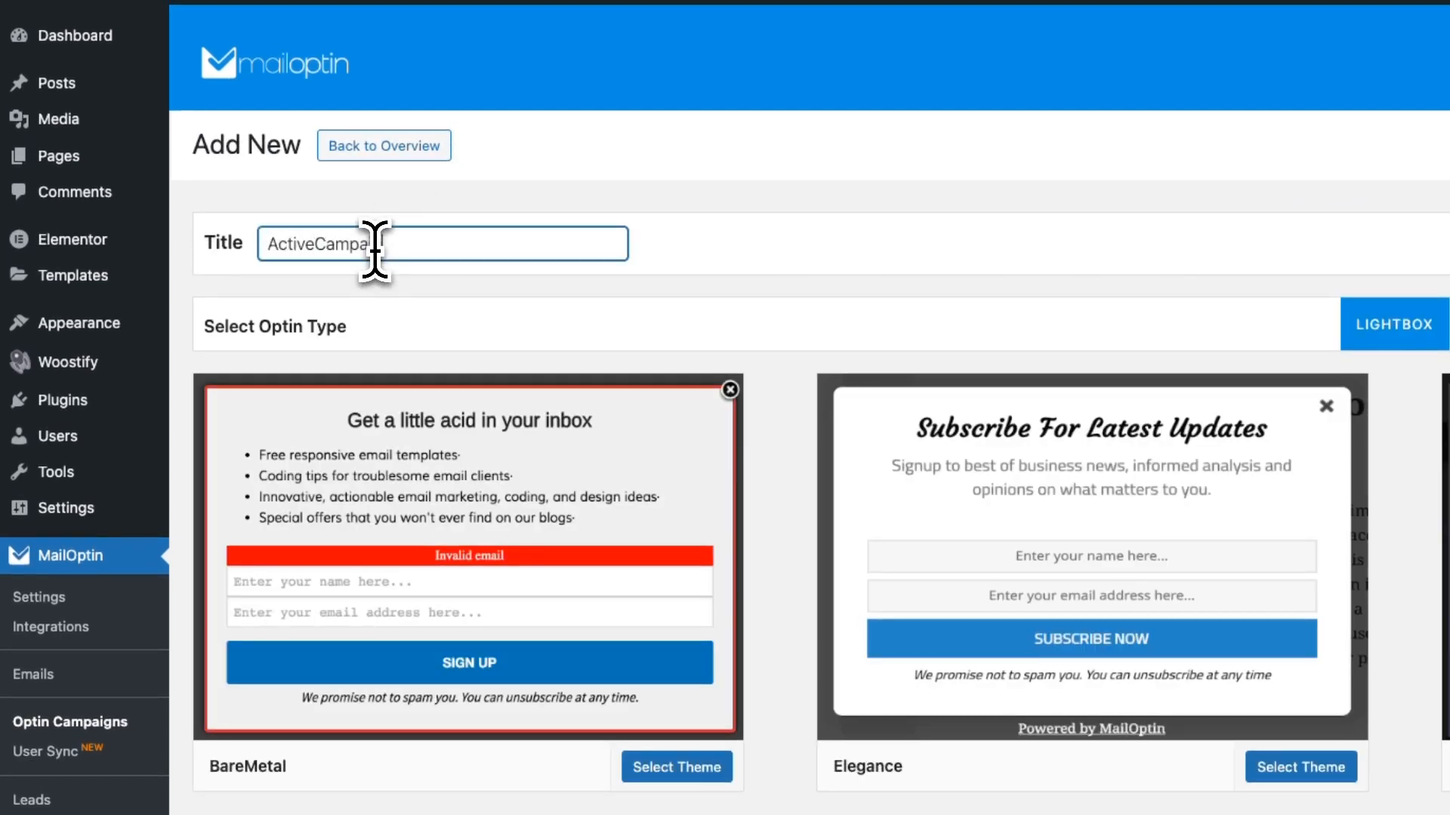
pyautogui.click(425, 471)
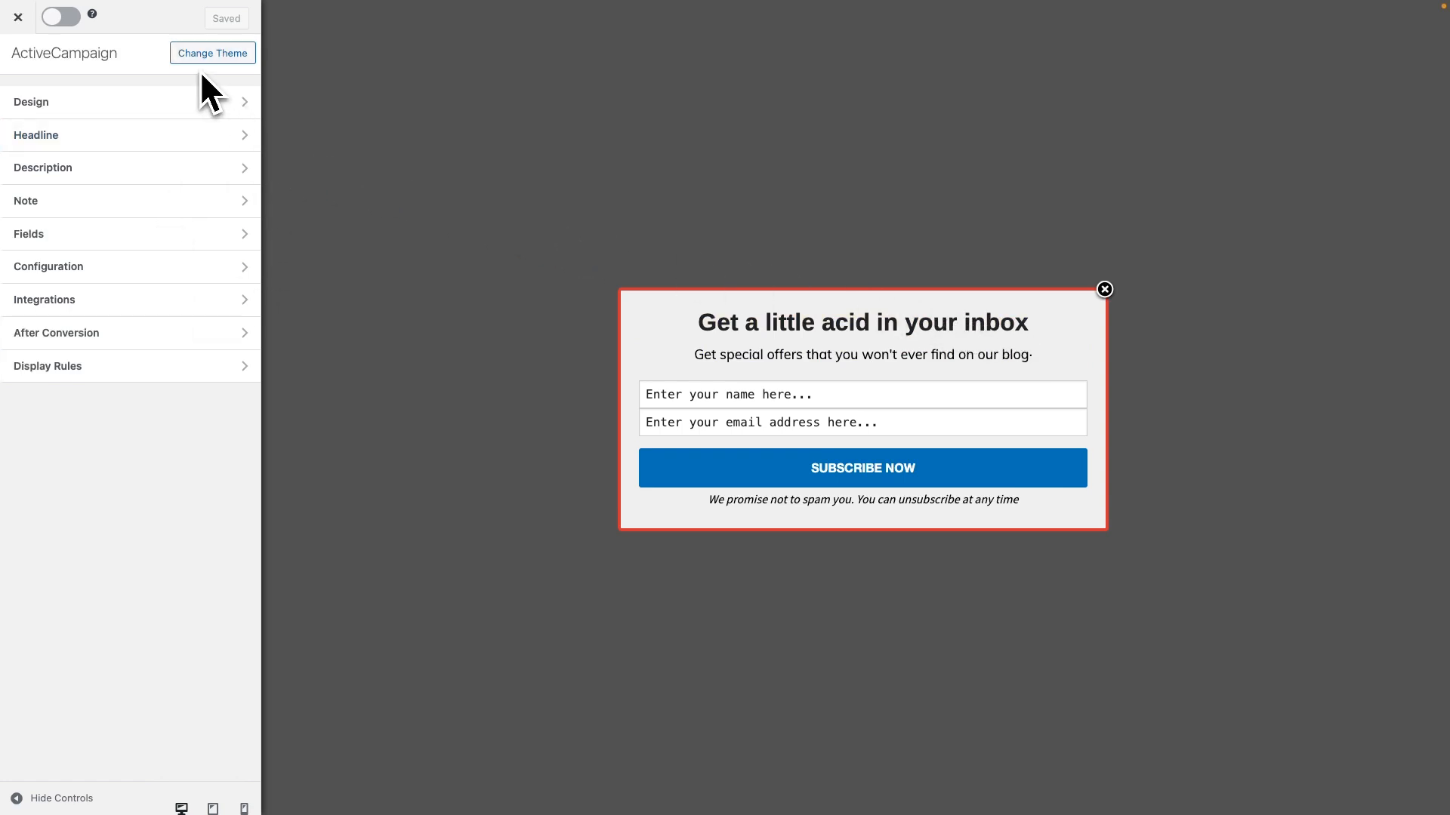
# Set the optin design's width to 670px and its display effect to Bounce
pyautogui.click(203, 98)
pyautogui.moveTo(64, 136)
pyautogui.mouseDown()
pyautogui.moveTo(108, 137)
pyautogui.moveTo(63, 140)
pyautogui.mouseUp()
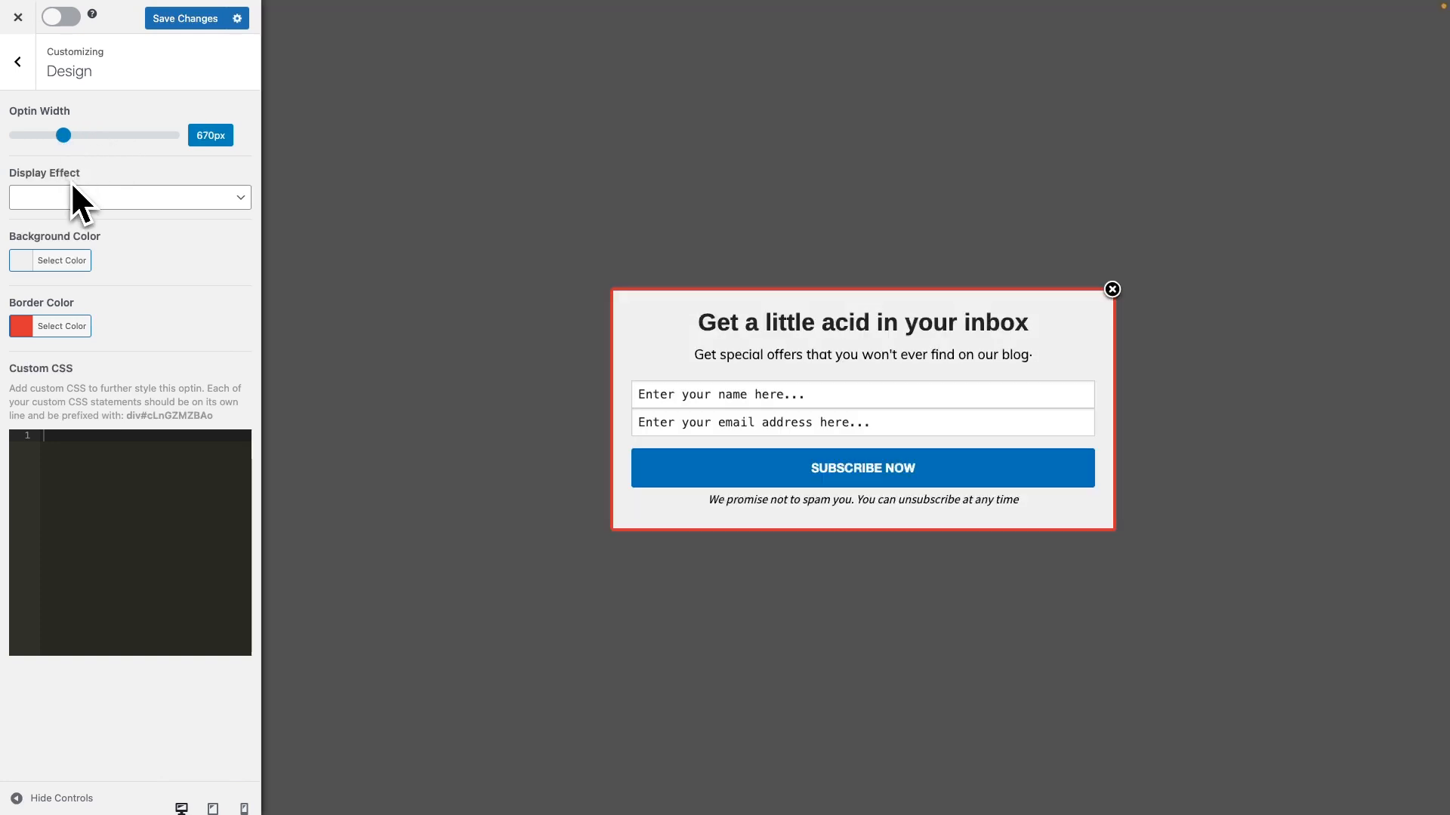
pyautogui.click(102, 198)
pyautogui.click(93, 214)
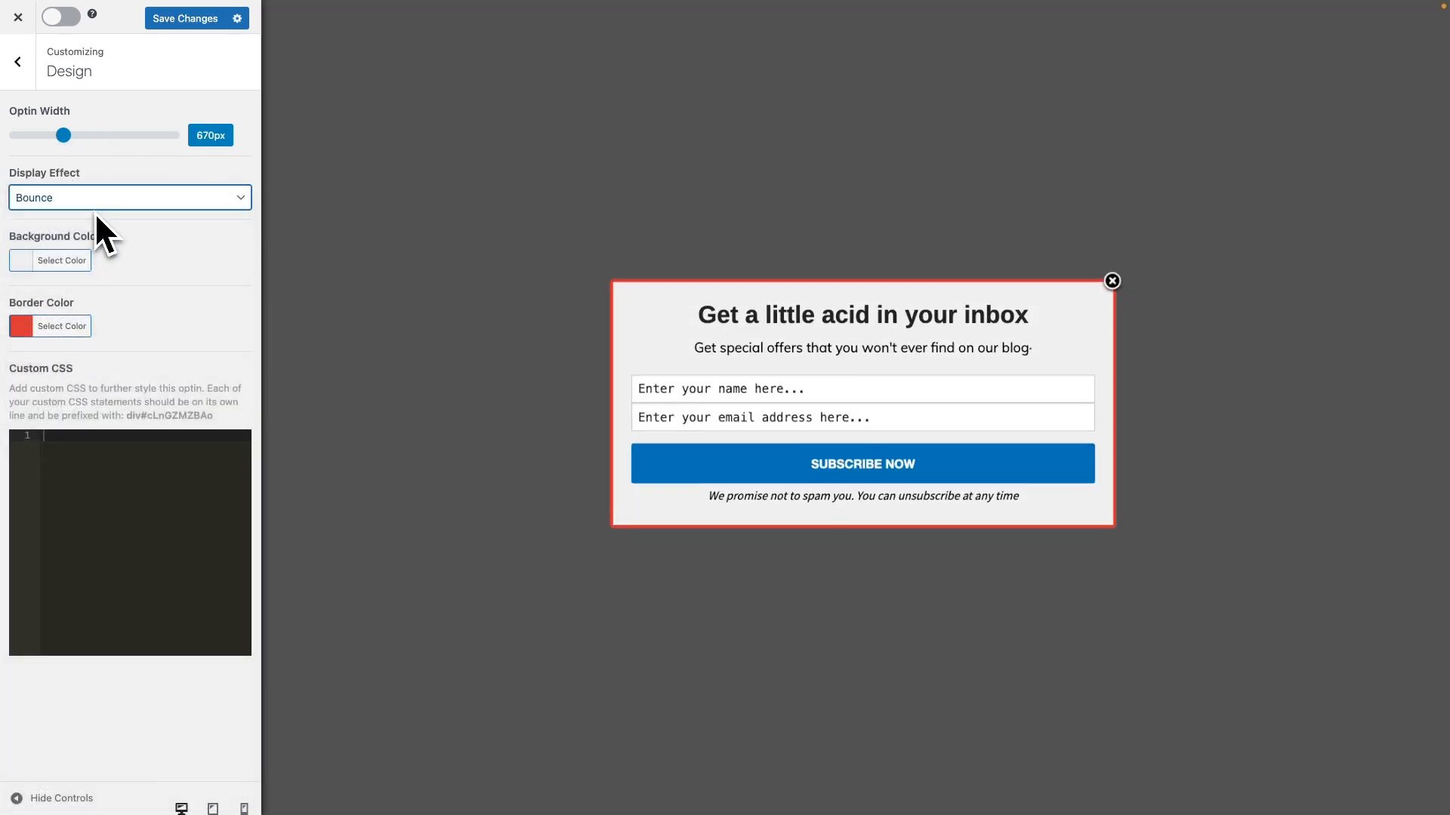
pyautogui.click(33, 281)
pyautogui.click(30, 262)
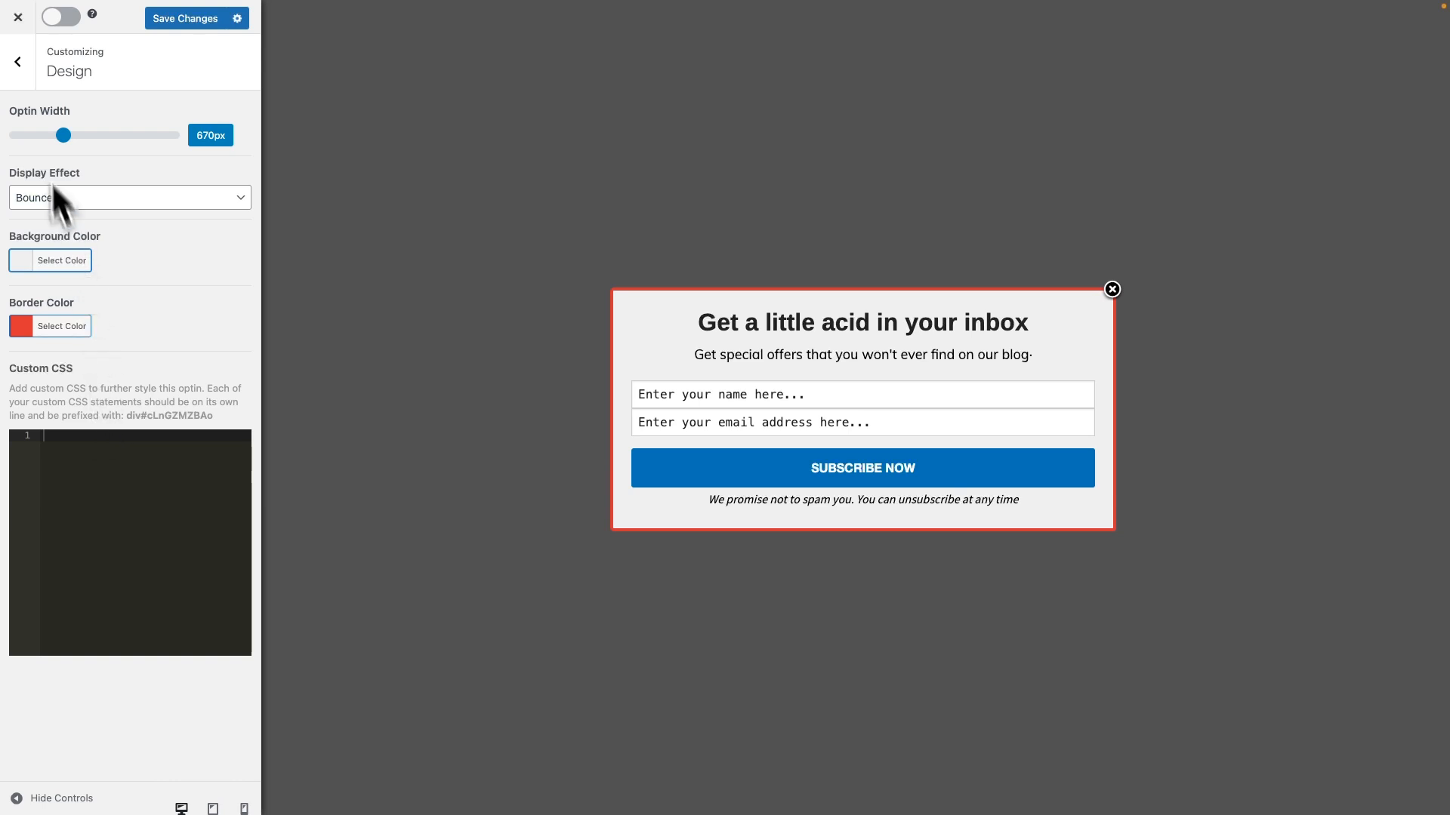
pyautogui.click(25, 76)
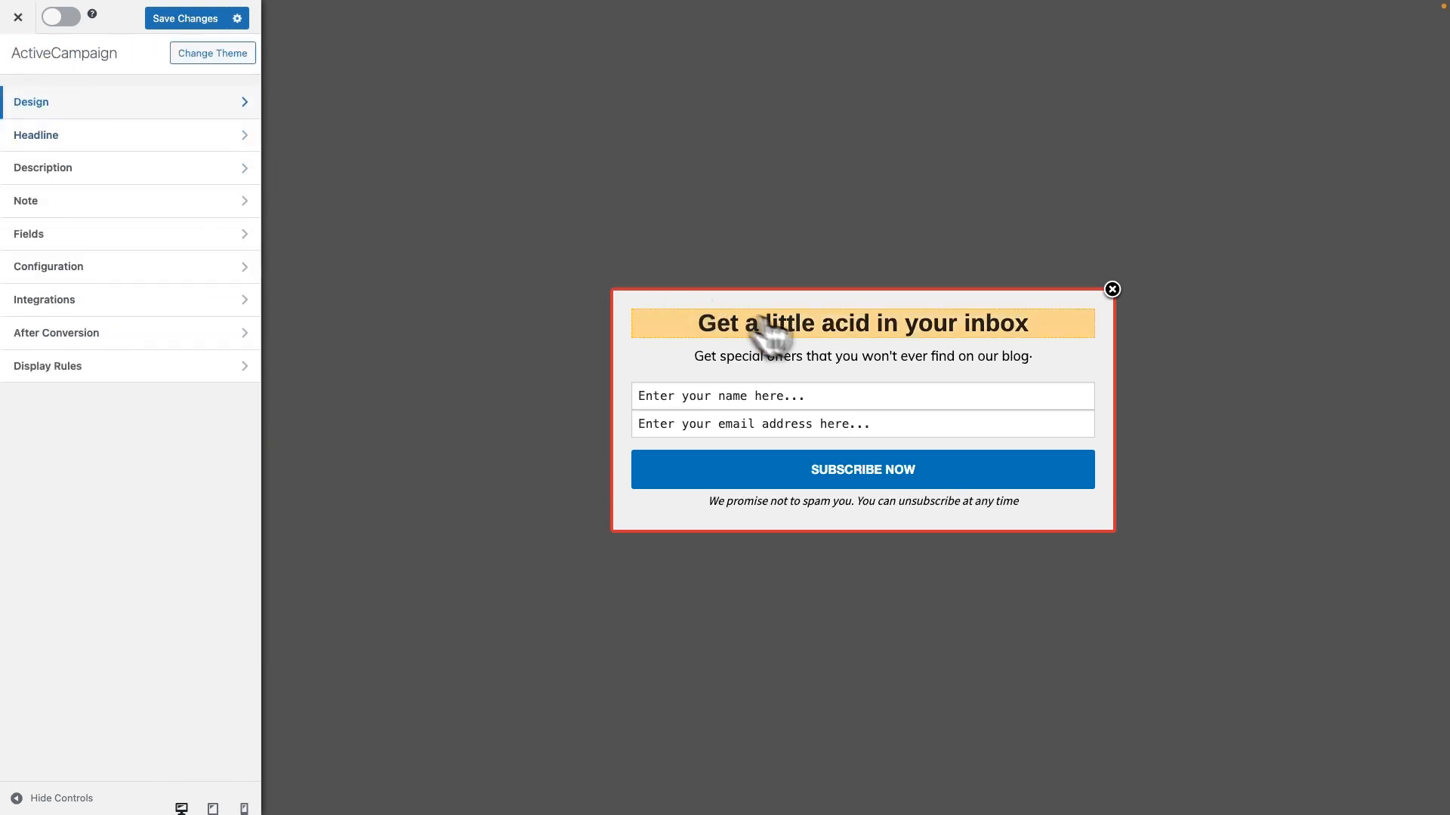
# Try hiding the optin form's headline, and switch the headline back on
pyautogui.click(828, 333)
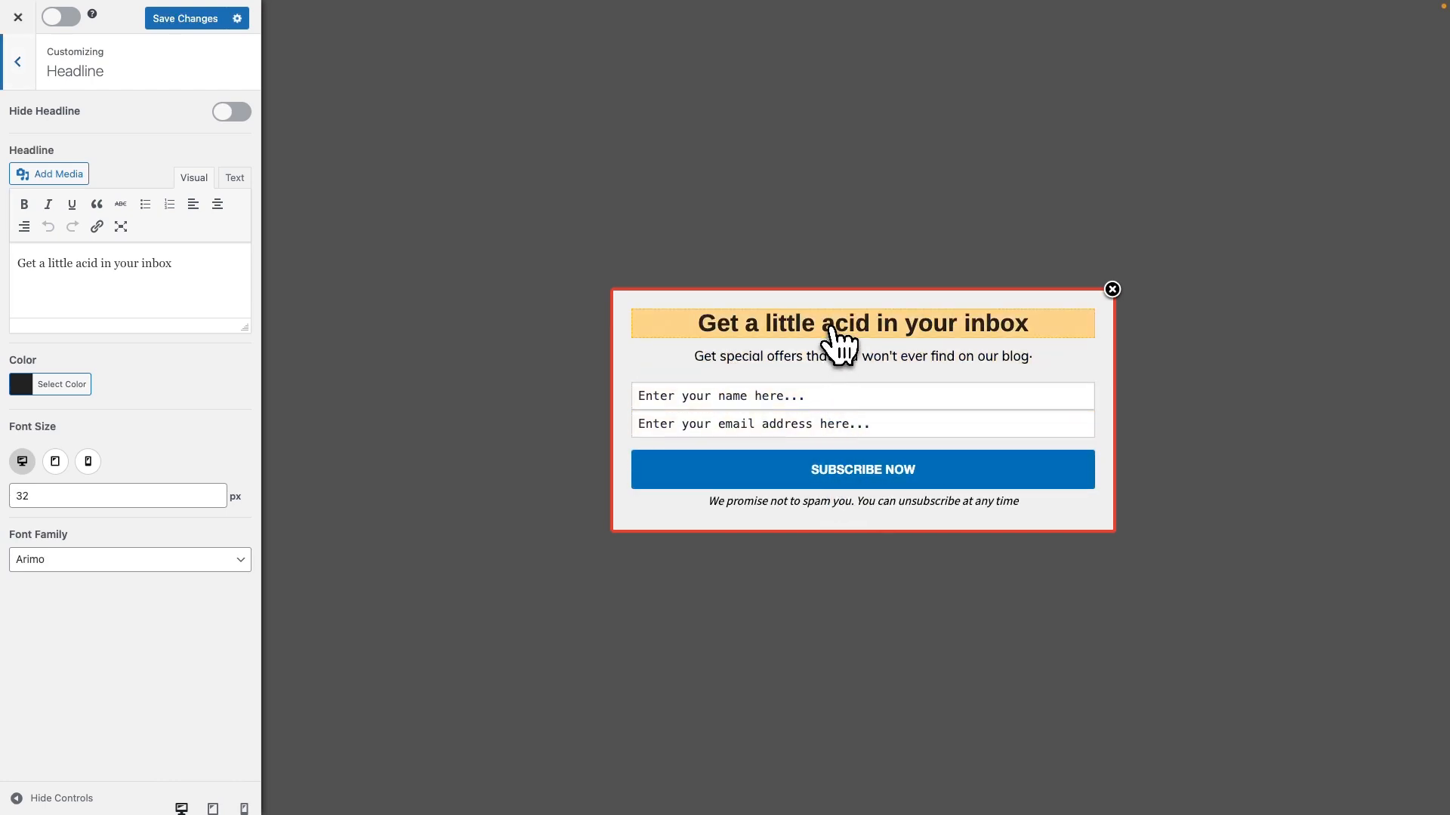
pyautogui.click(231, 113)
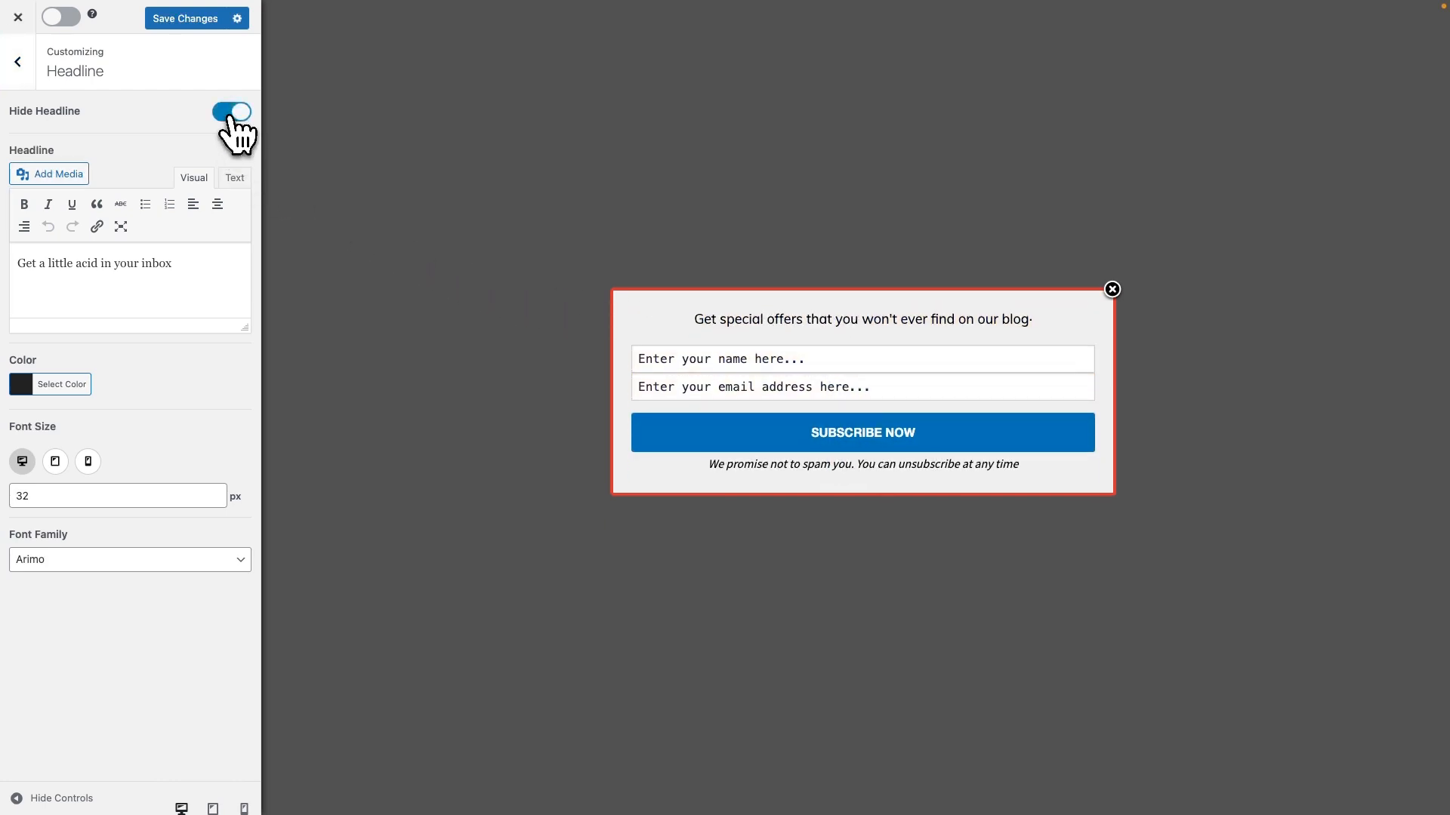
pyautogui.click(232, 115)
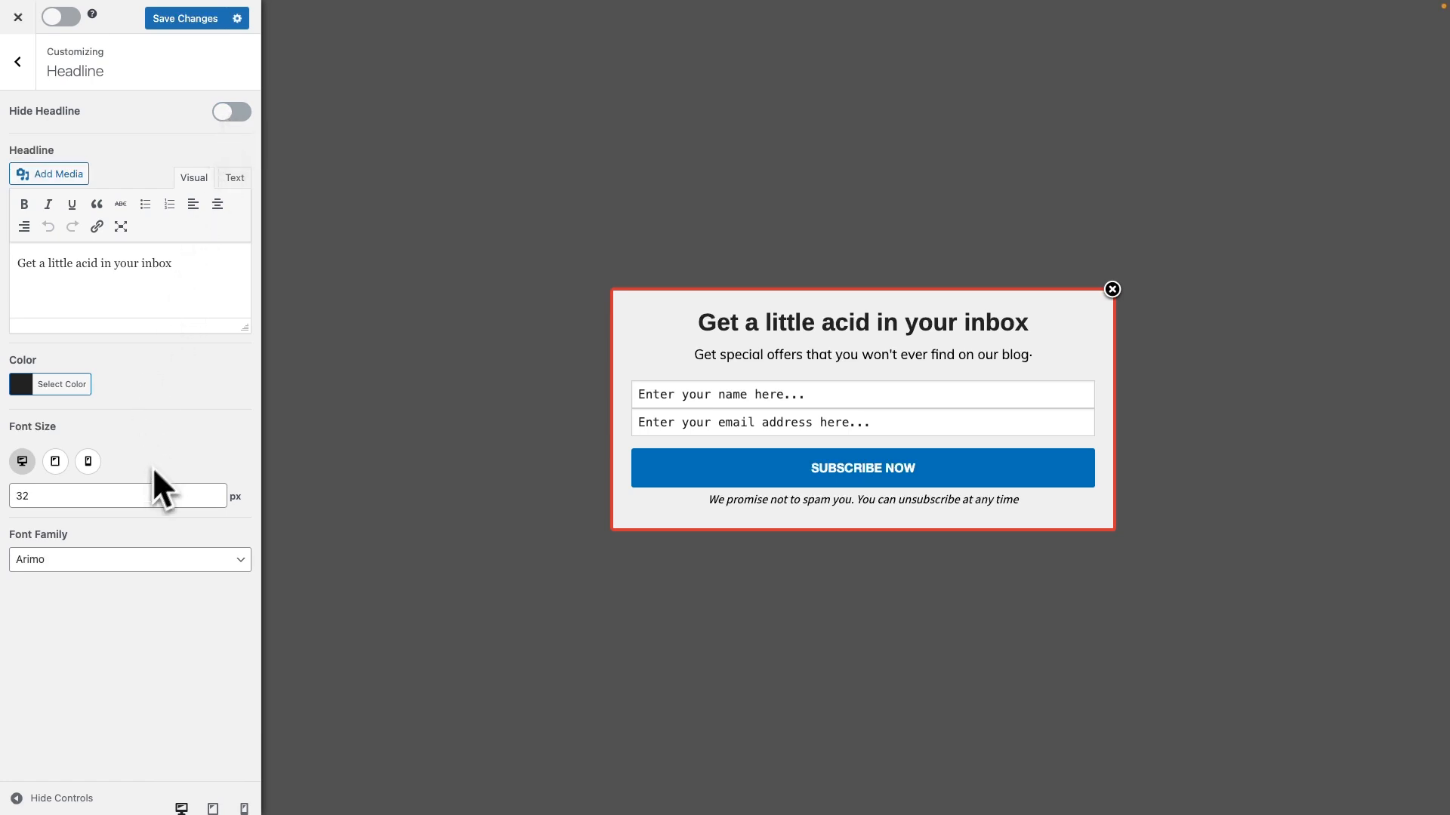
pyautogui.click(17, 62)
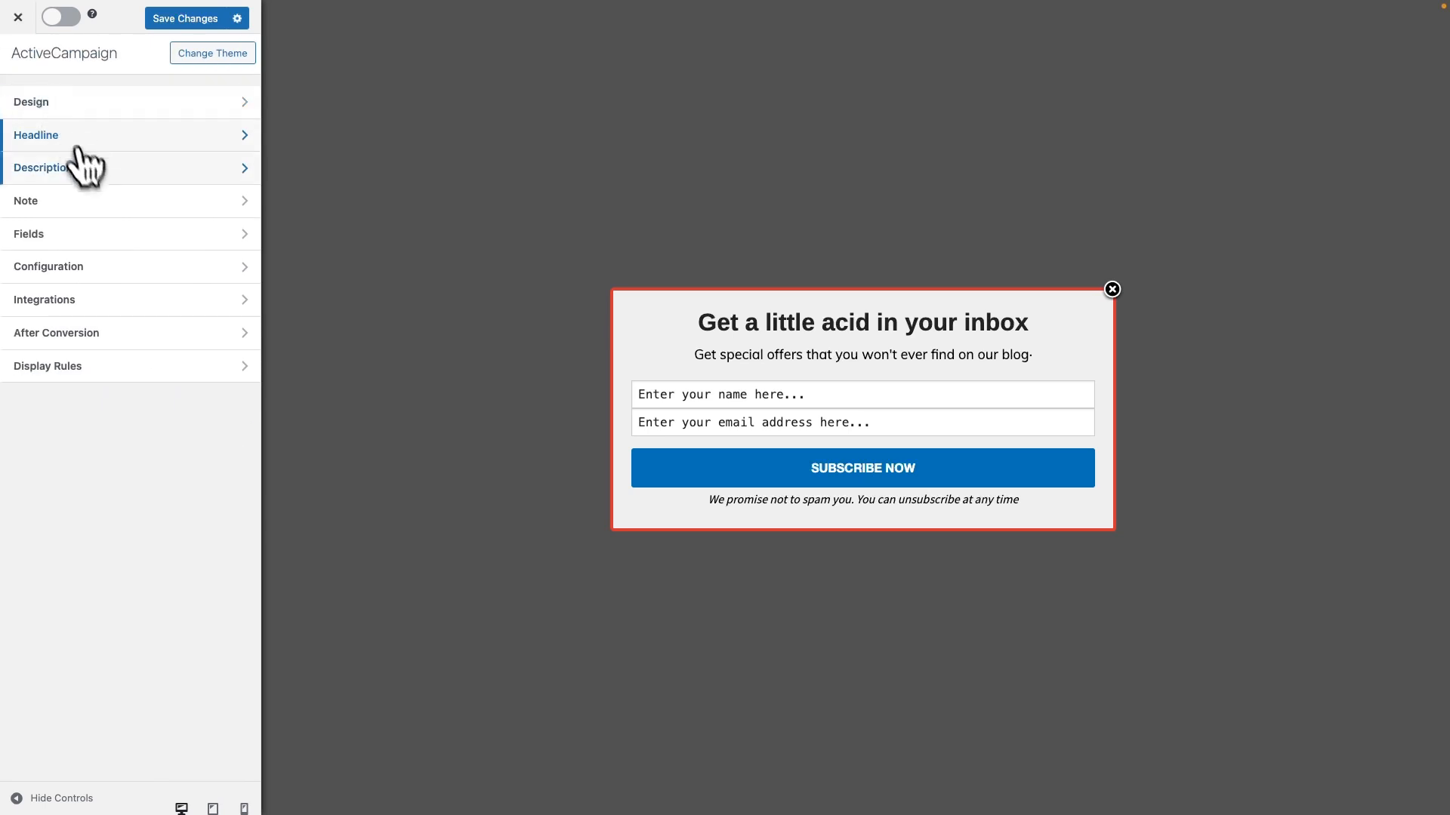
# Review the customization settings for the optin's description and note
pyautogui.click(85, 167)
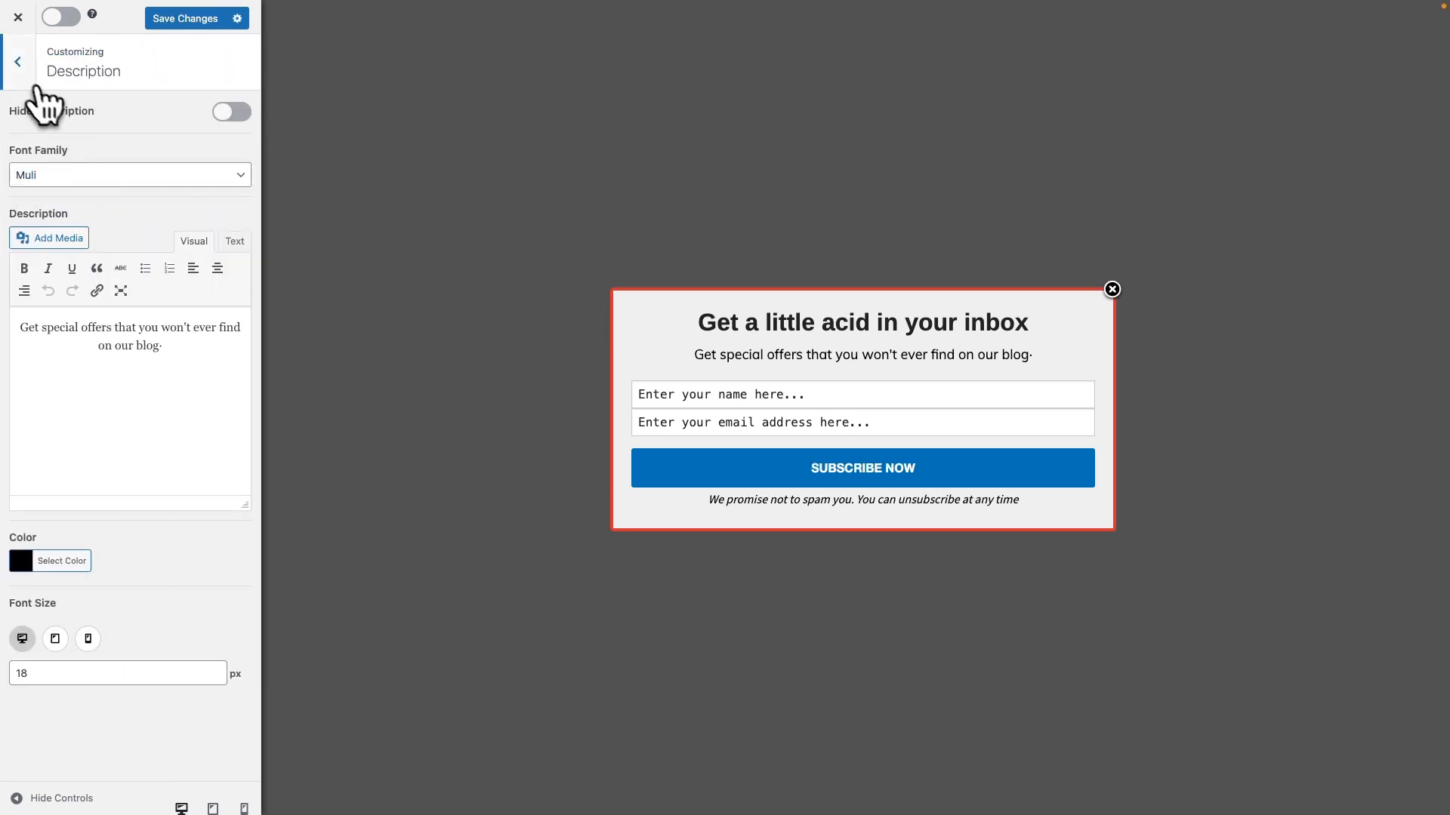
pyautogui.click(23, 77)
pyautogui.click(100, 199)
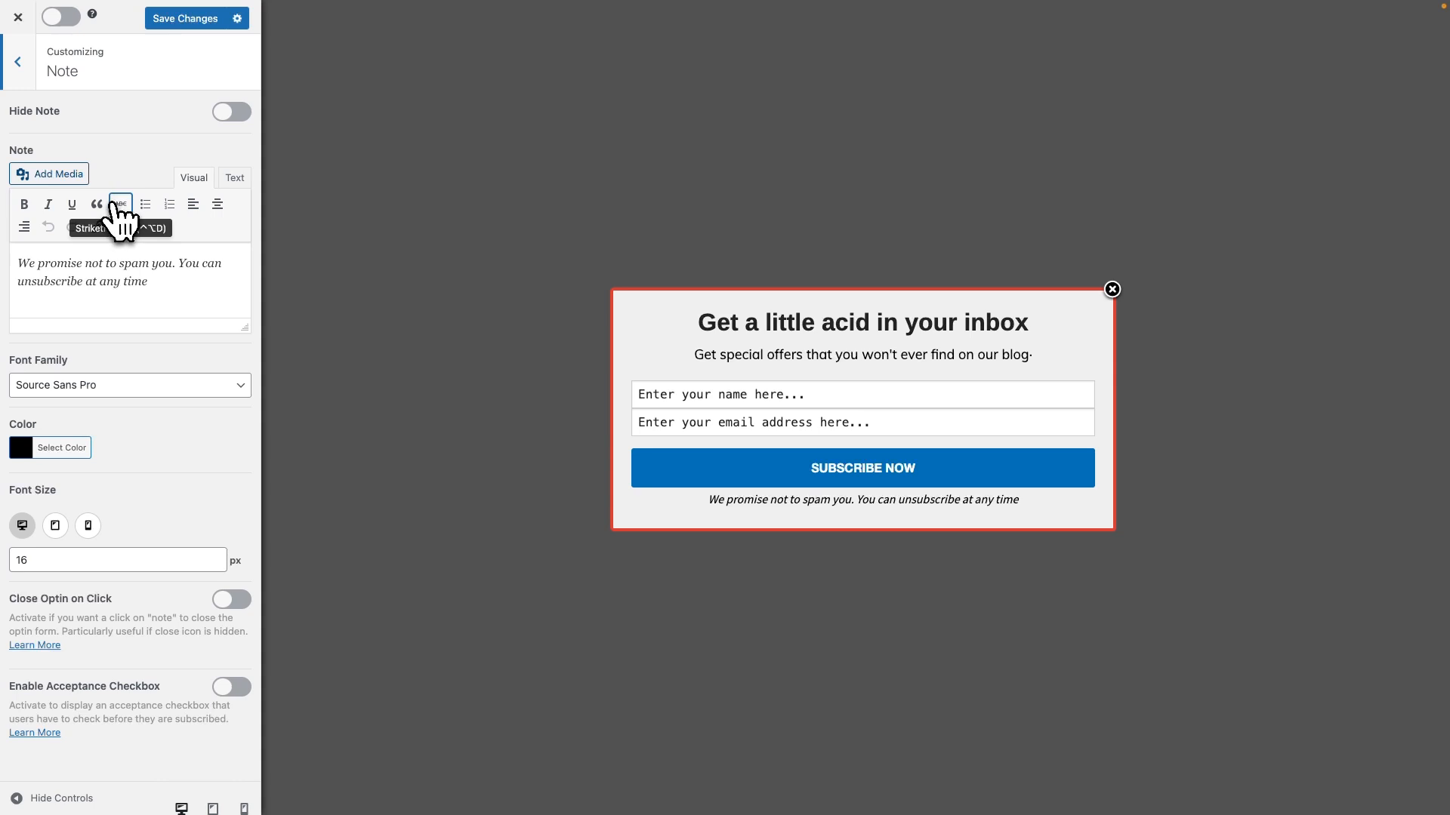
pyautogui.click(21, 69)
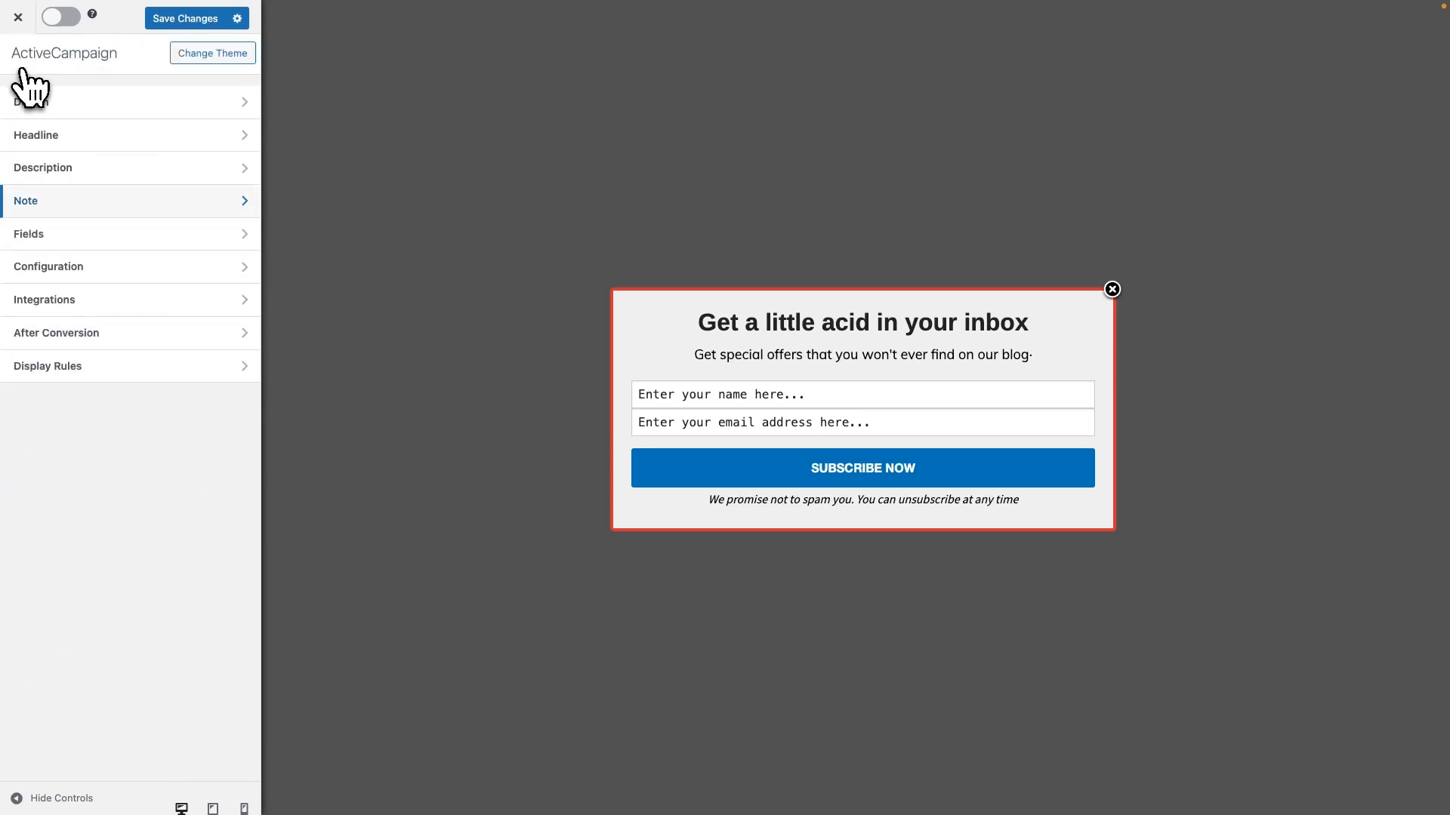
# Try the custom HTML and CTA-button-only options for the optin's fields, switching each off again
pyautogui.click(187, 234)
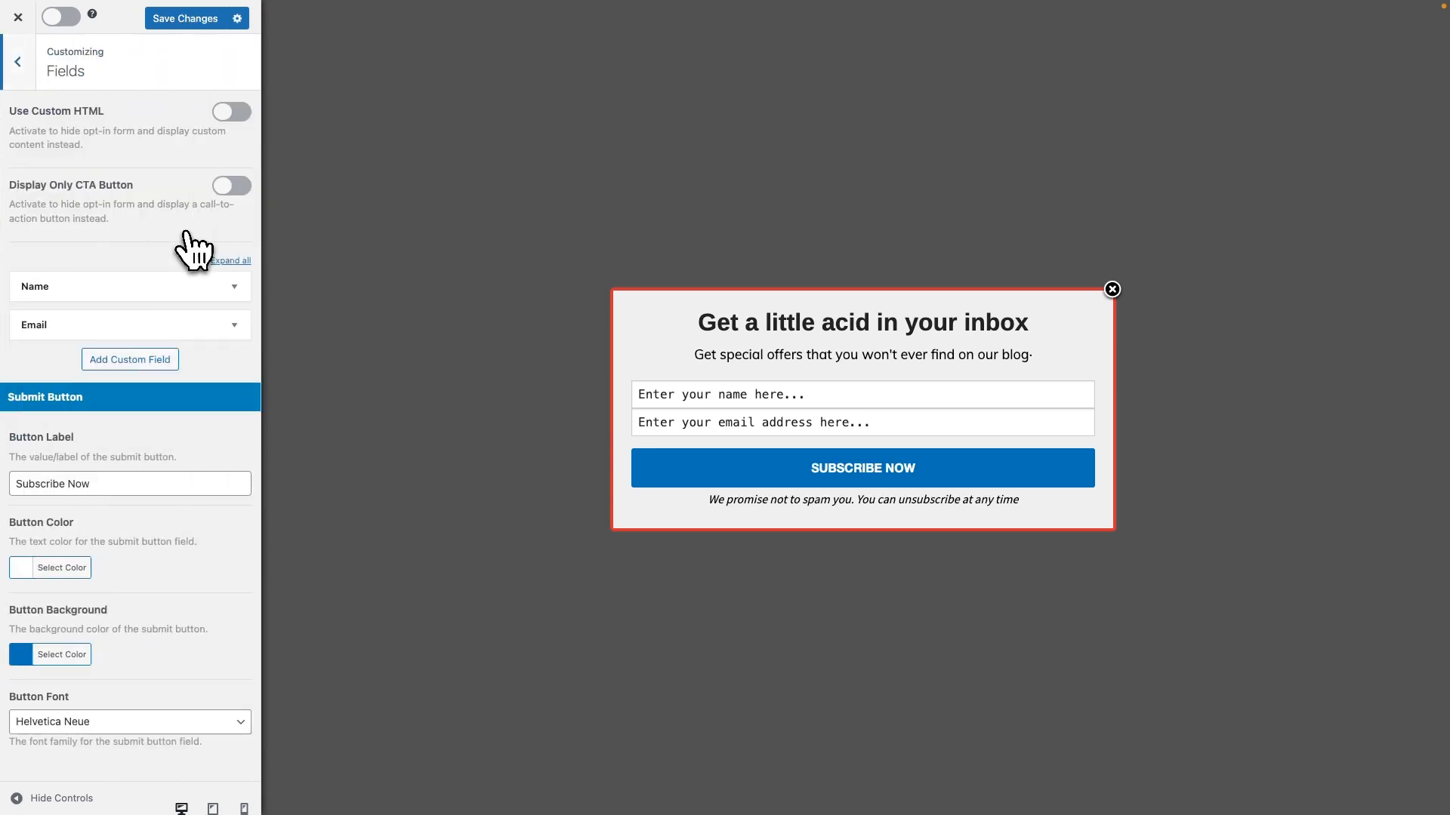
pyautogui.click(231, 113)
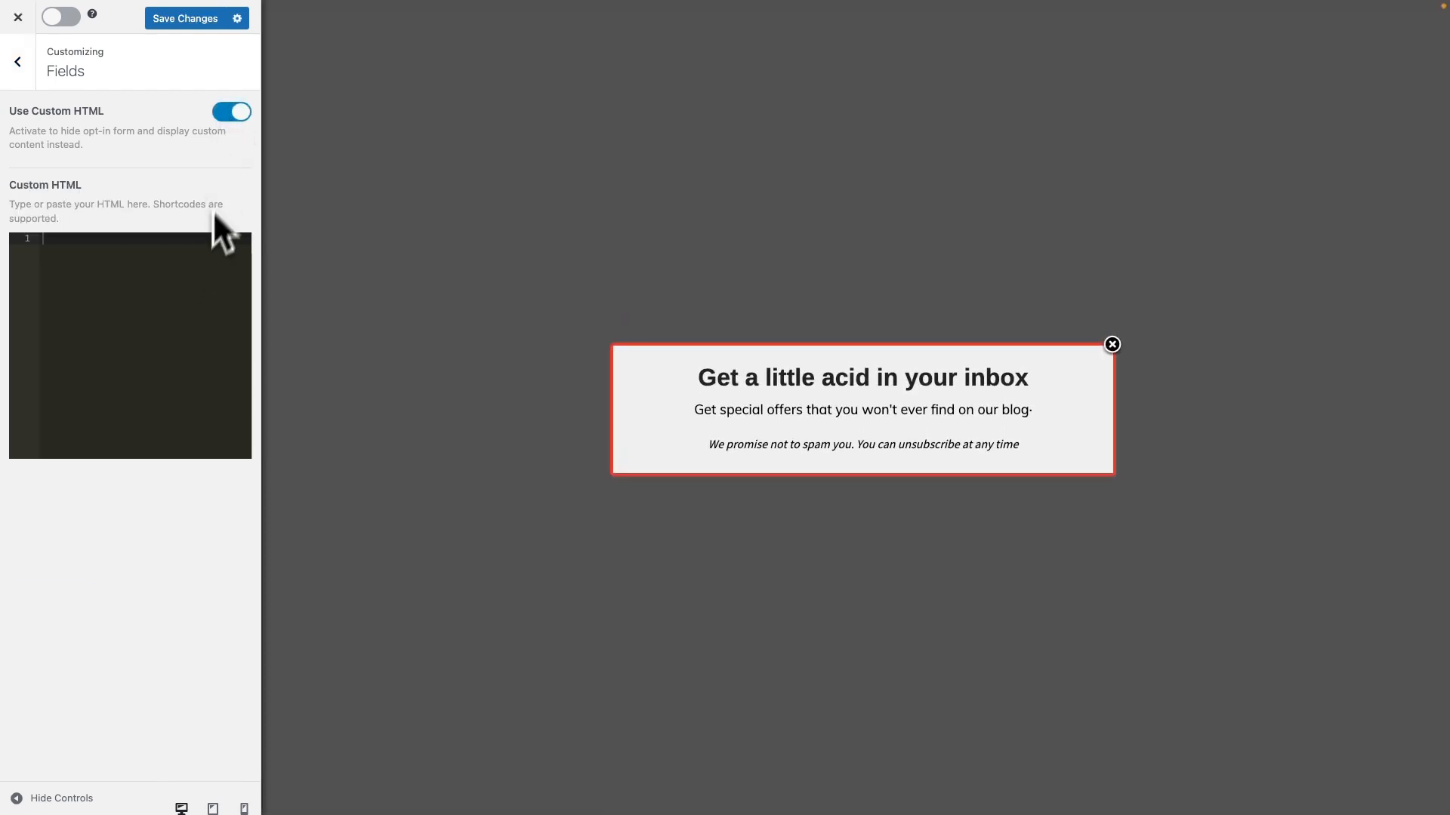
pyautogui.click(230, 112)
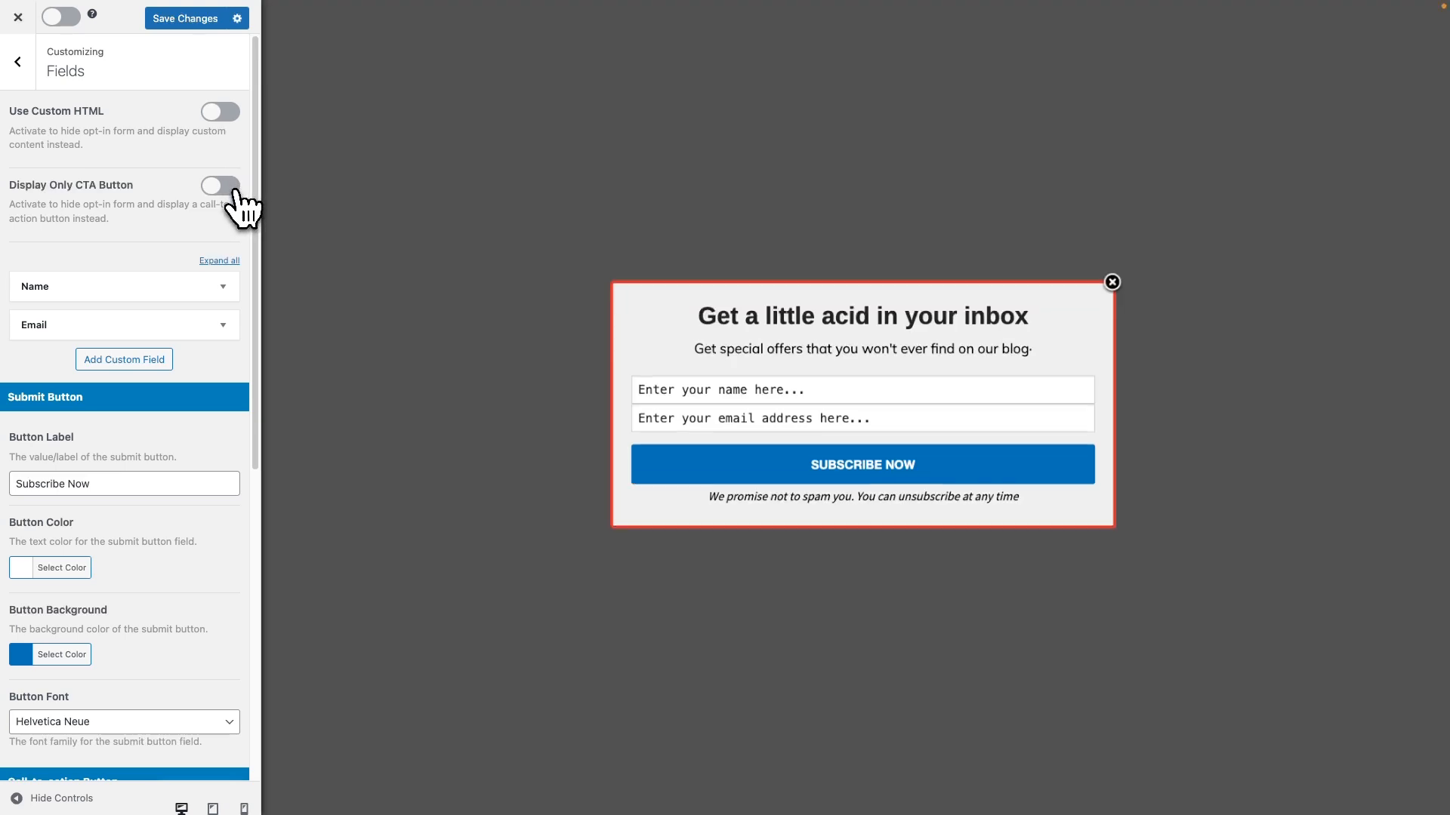
pyautogui.click(231, 188)
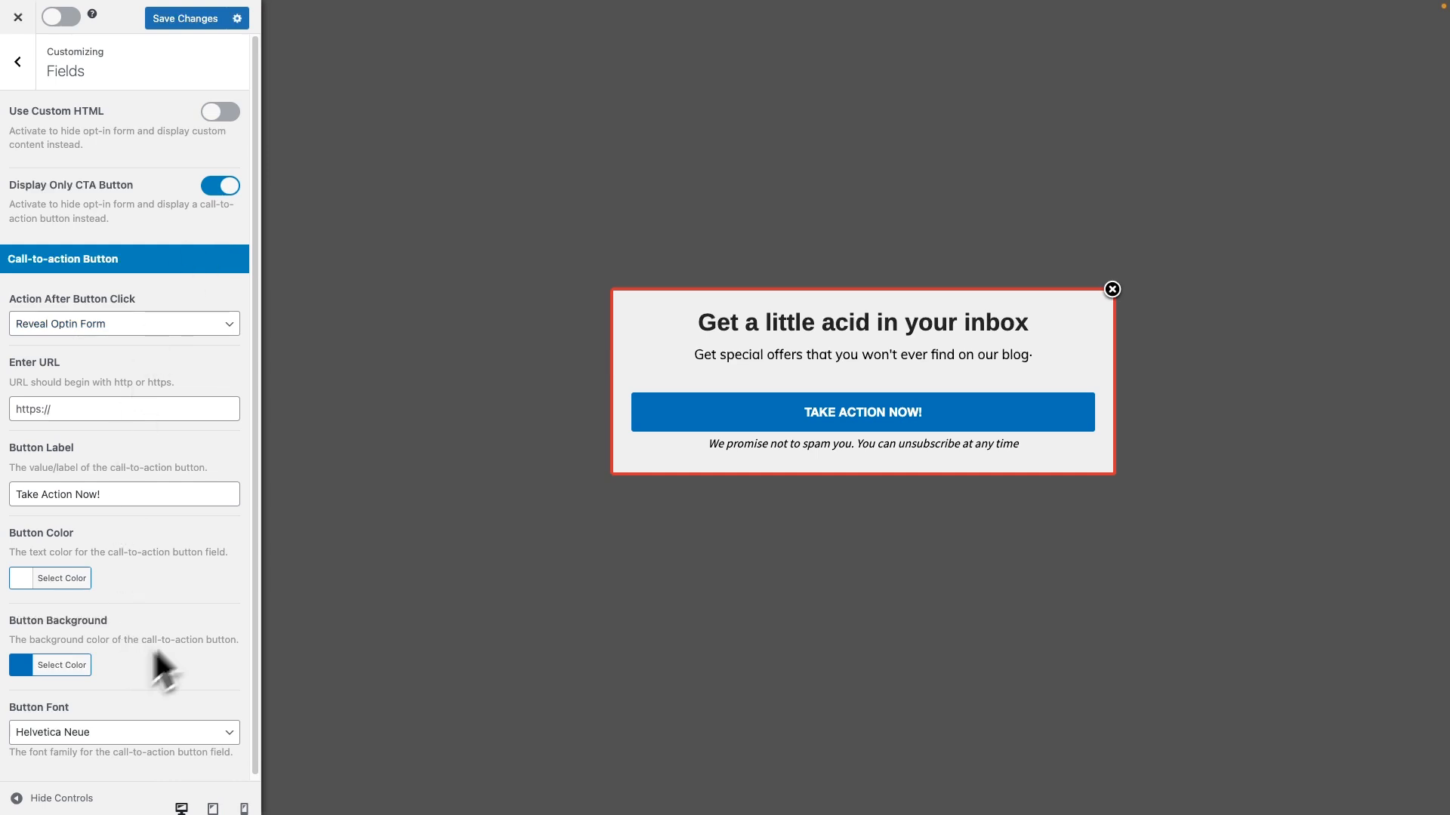
pyautogui.click(220, 187)
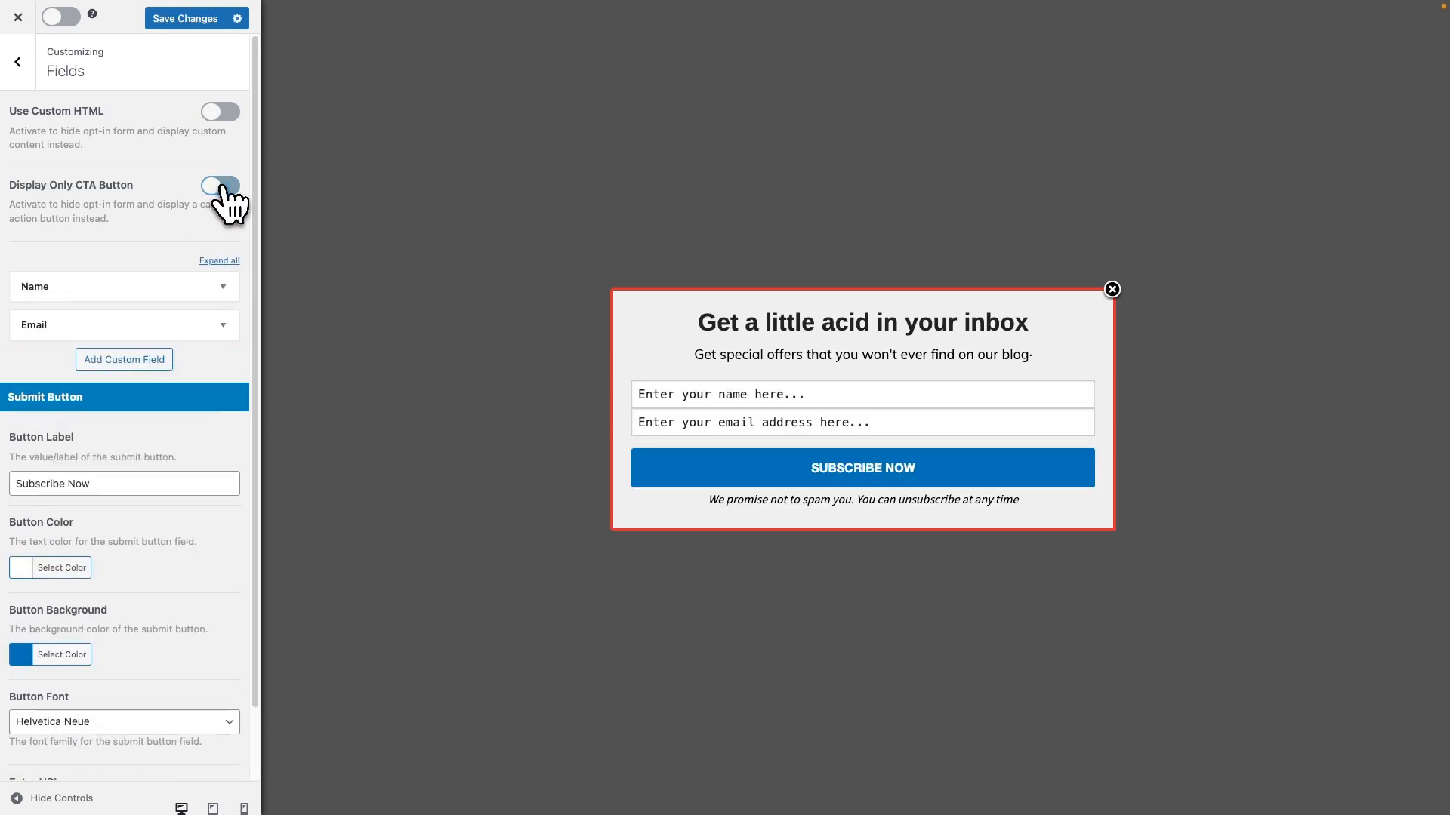
# Examine the Name and Email field settings, trying out the option that hides the name field
pyautogui.click(241, 263)
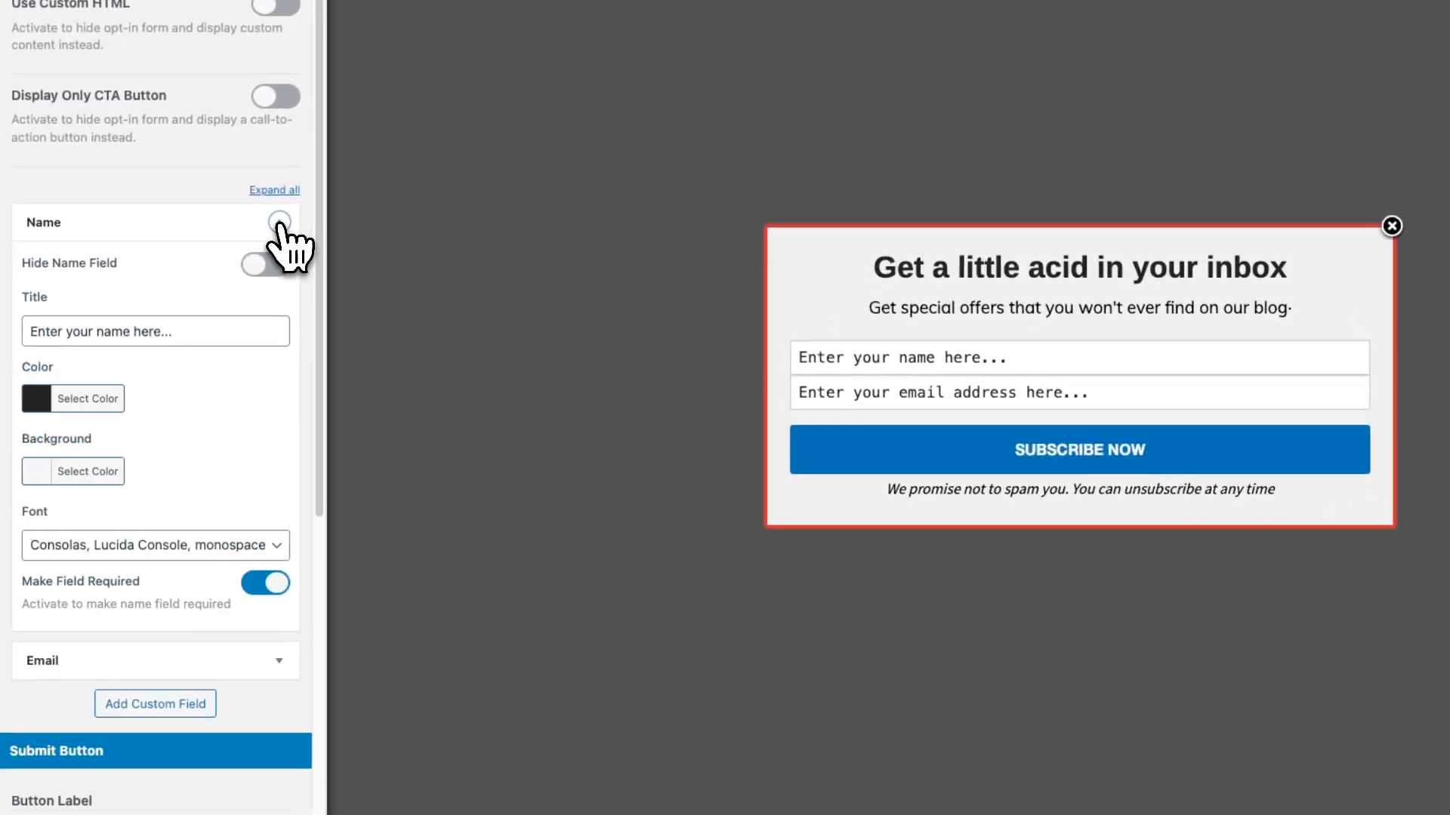
pyautogui.click(266, 266)
pyautogui.click(272, 273)
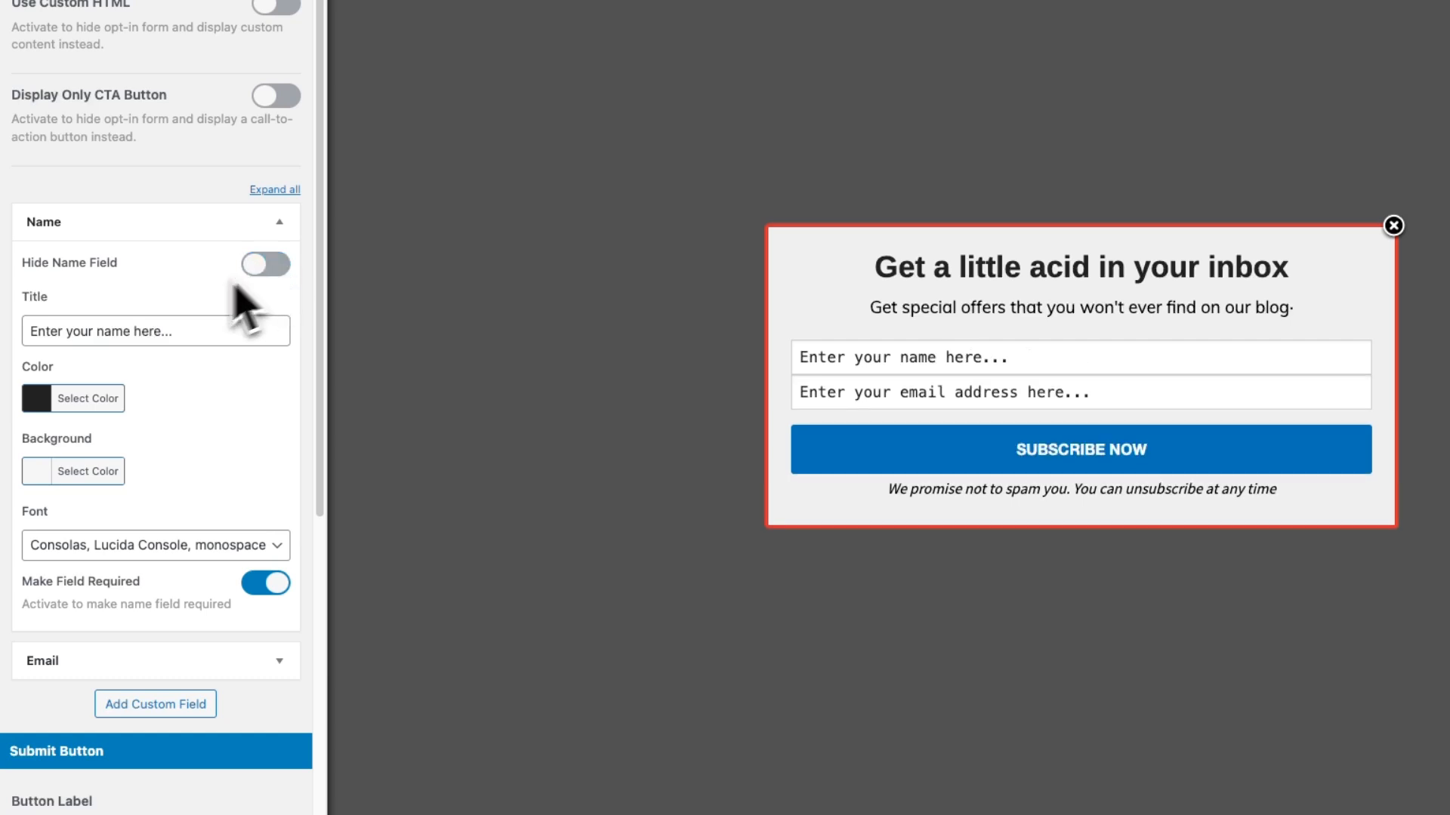
pyautogui.click(278, 222)
pyautogui.click(279, 270)
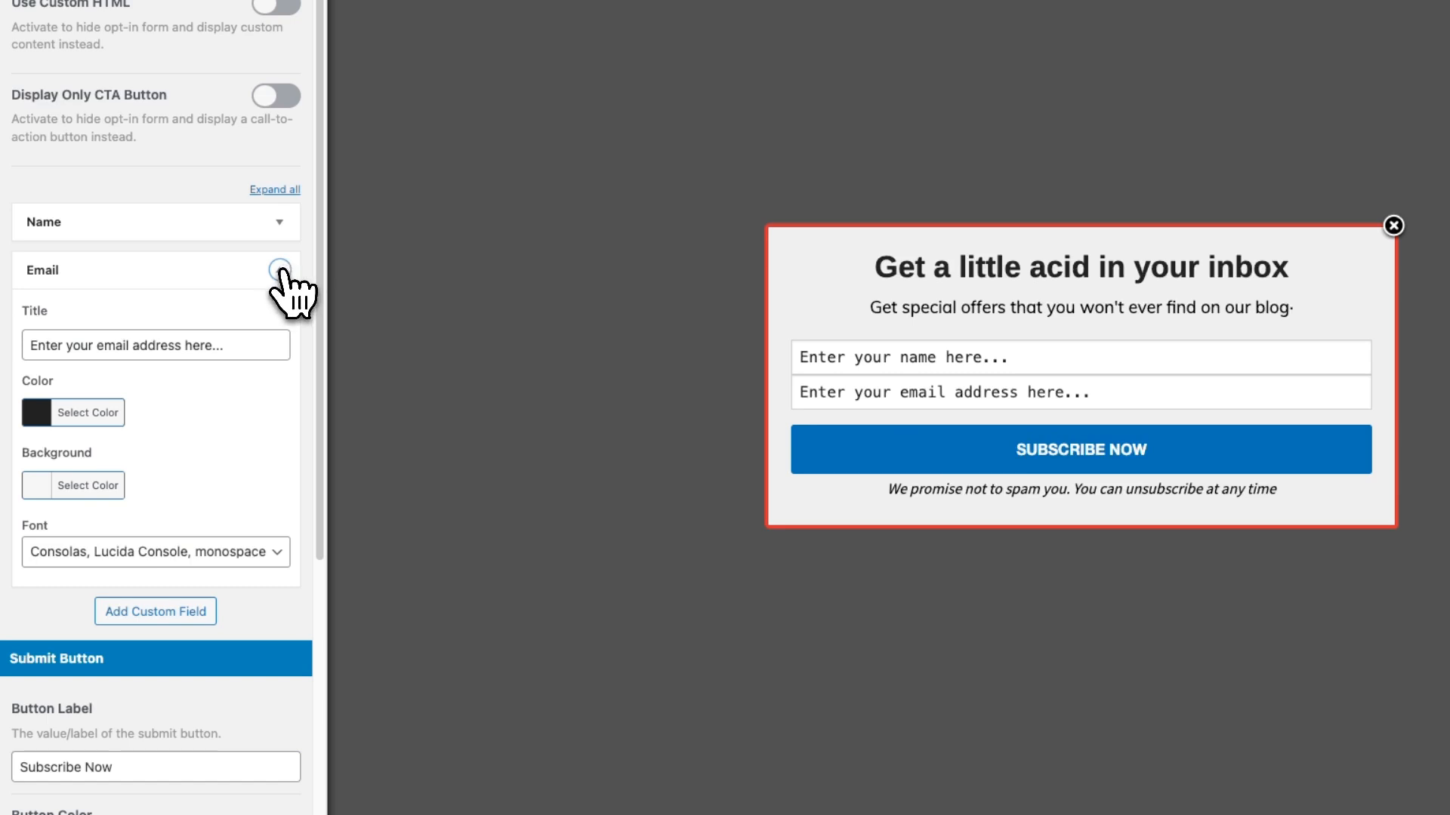
pyautogui.click(279, 271)
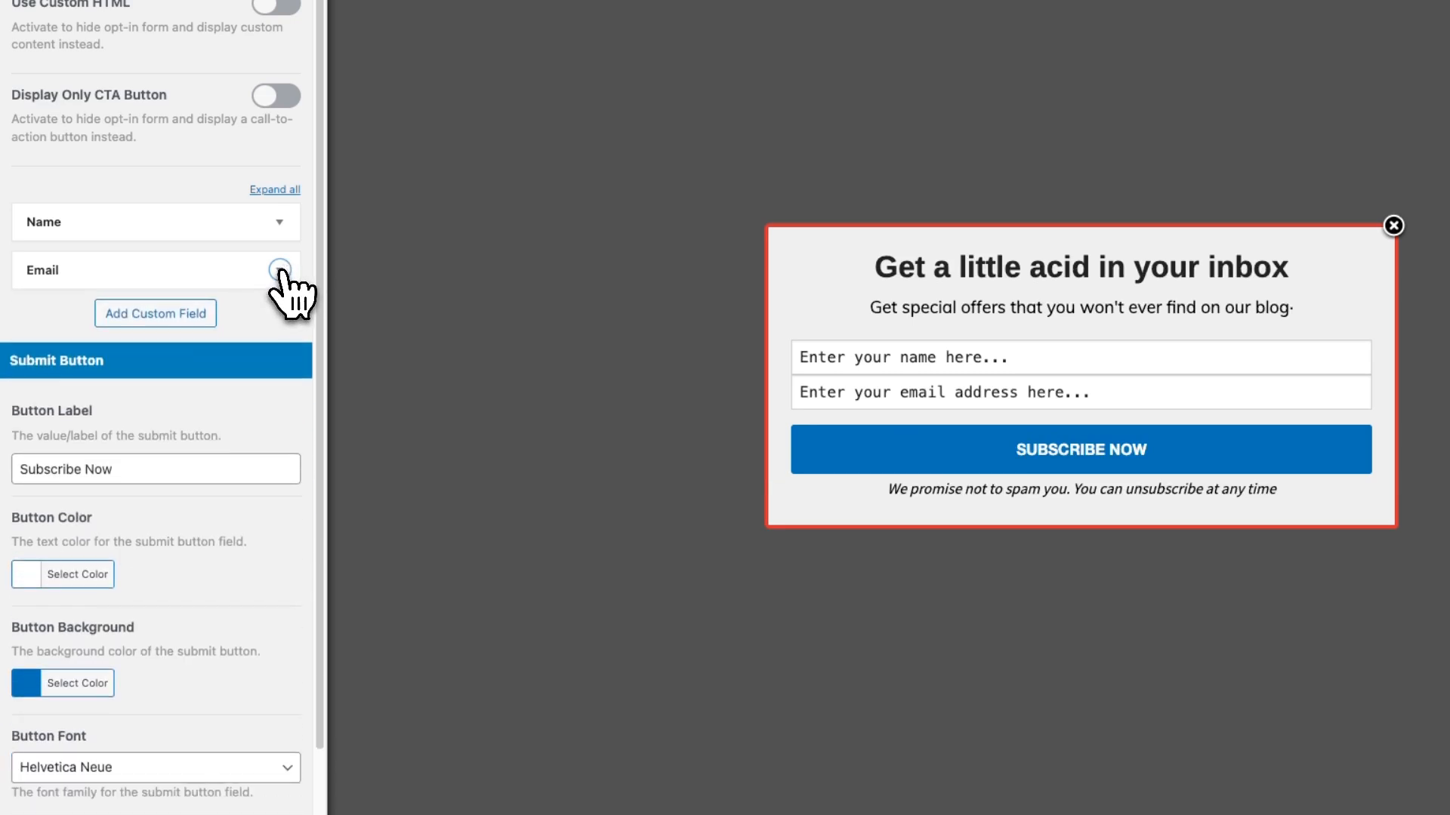
# Add a custom field to the optin form with the title "Job Title"
pyautogui.click(190, 321)
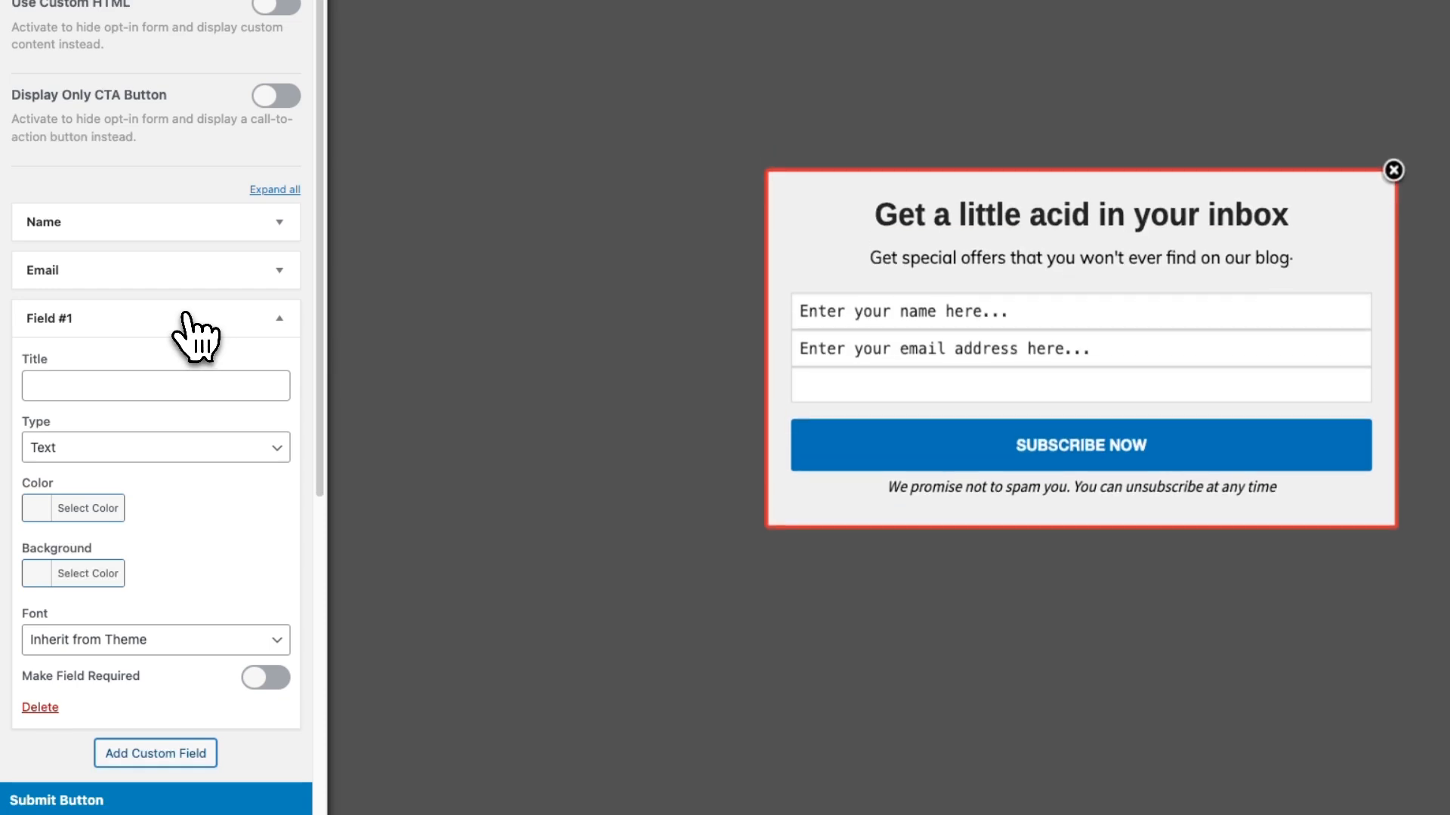
pyautogui.click(106, 387)
pyautogui.write('Job Title')
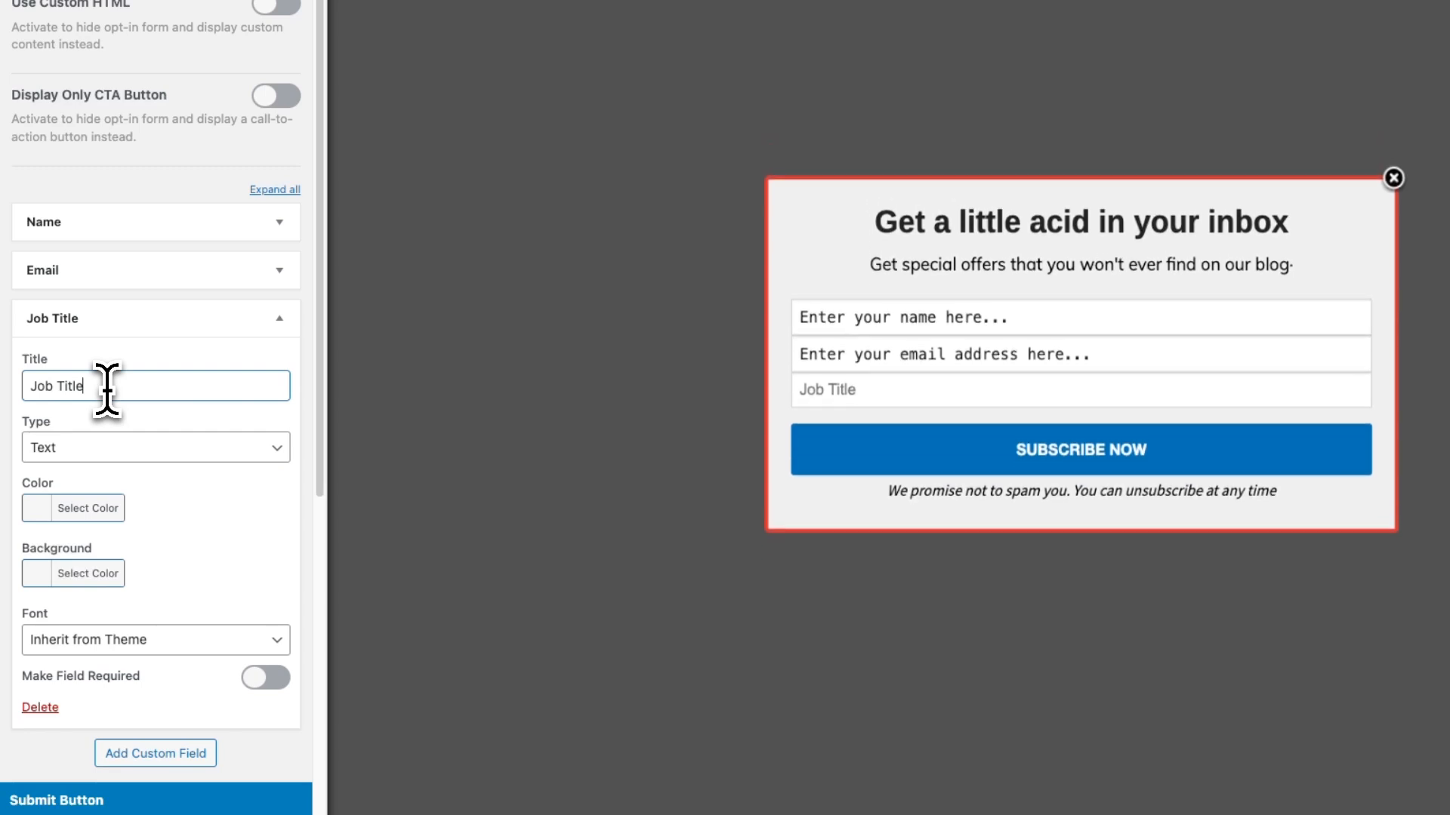
# Give the Job Title field a black text color and the Consolas, Lucida Console, monospace font, and collapse its settings
pyautogui.click(51, 510)
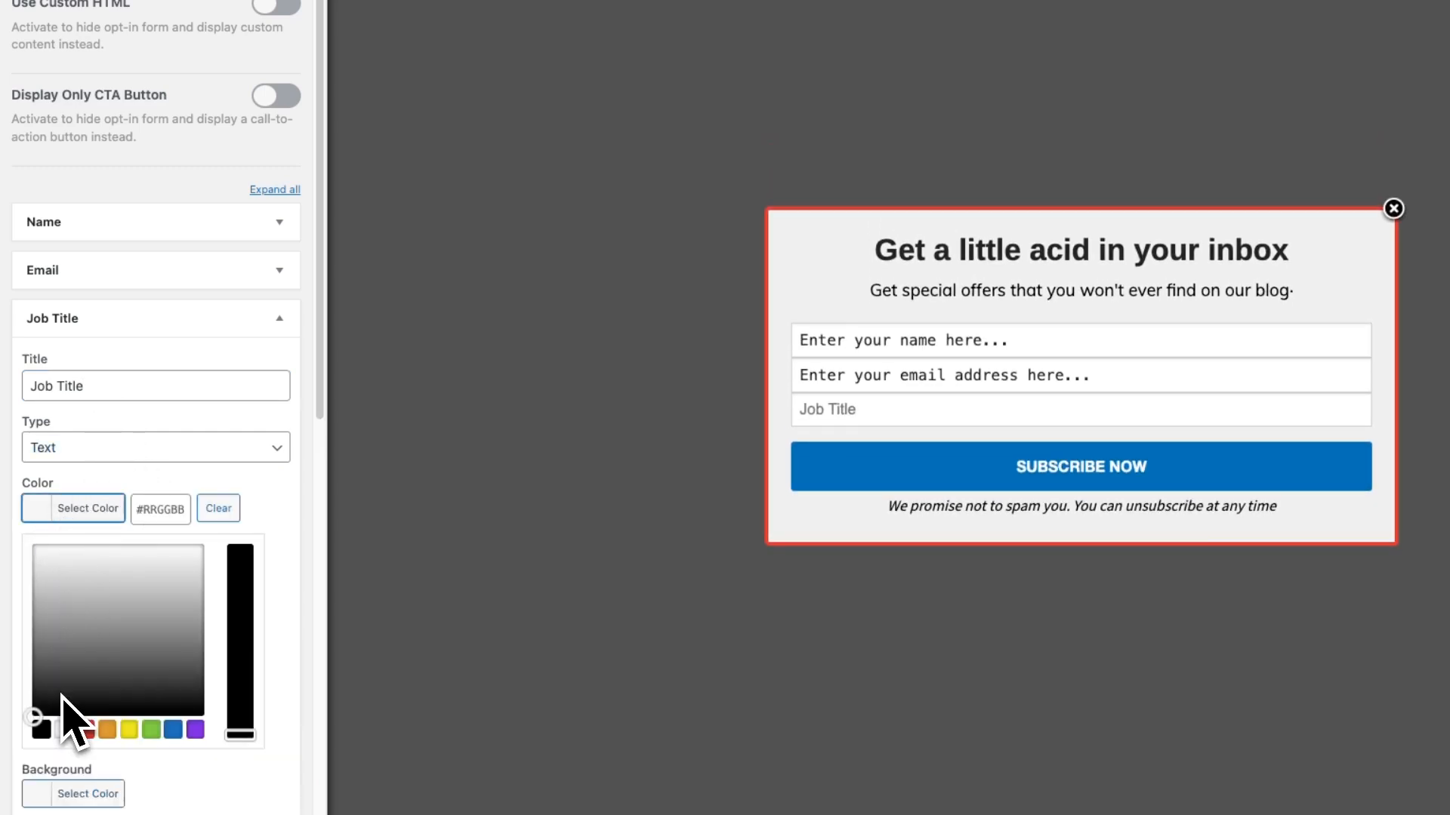
pyautogui.click(41, 729)
pyautogui.click(297, 524)
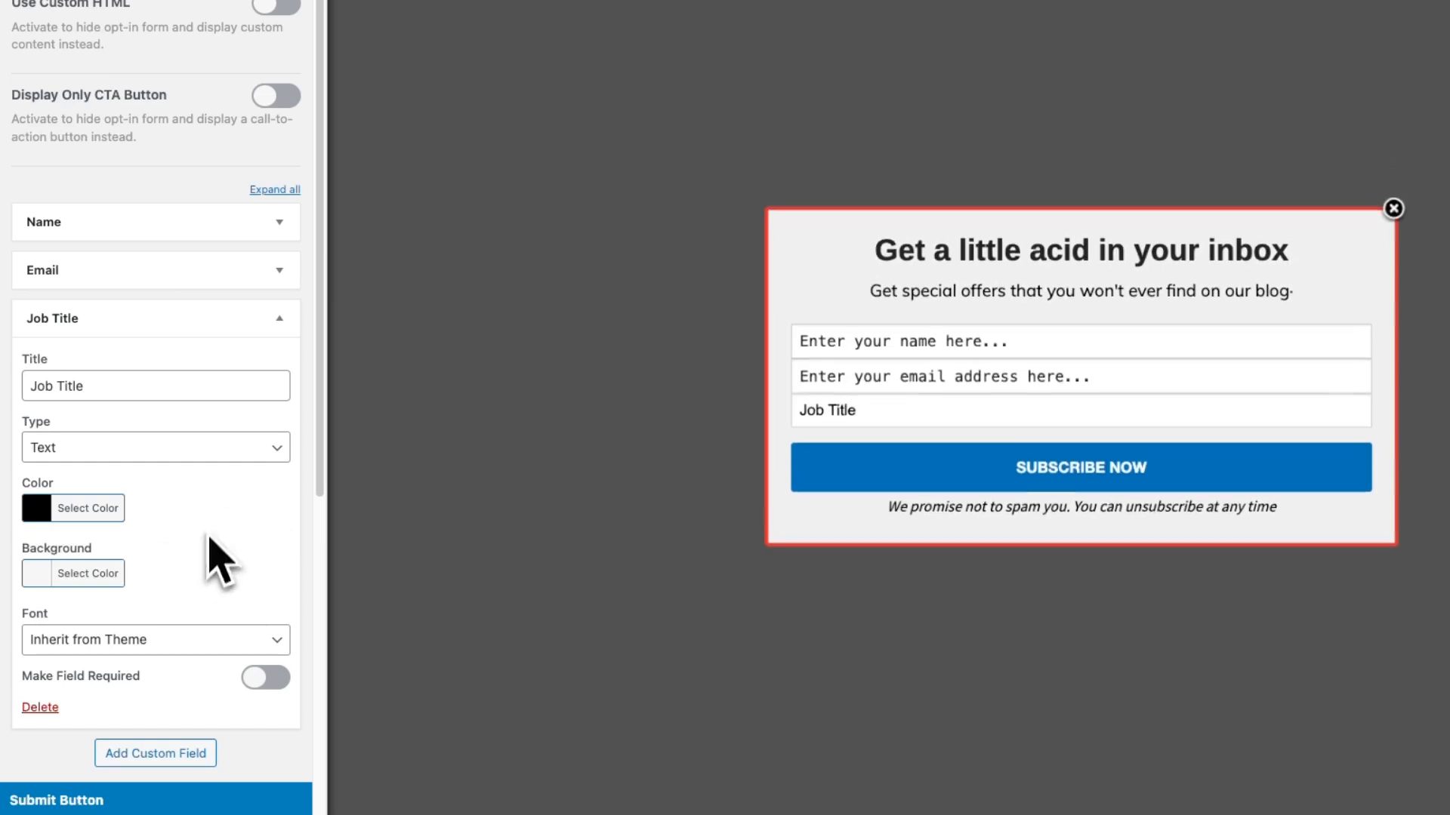
pyautogui.click(177, 639)
pyautogui.click(134, 743)
pyautogui.scroll(-3, 226, 566)
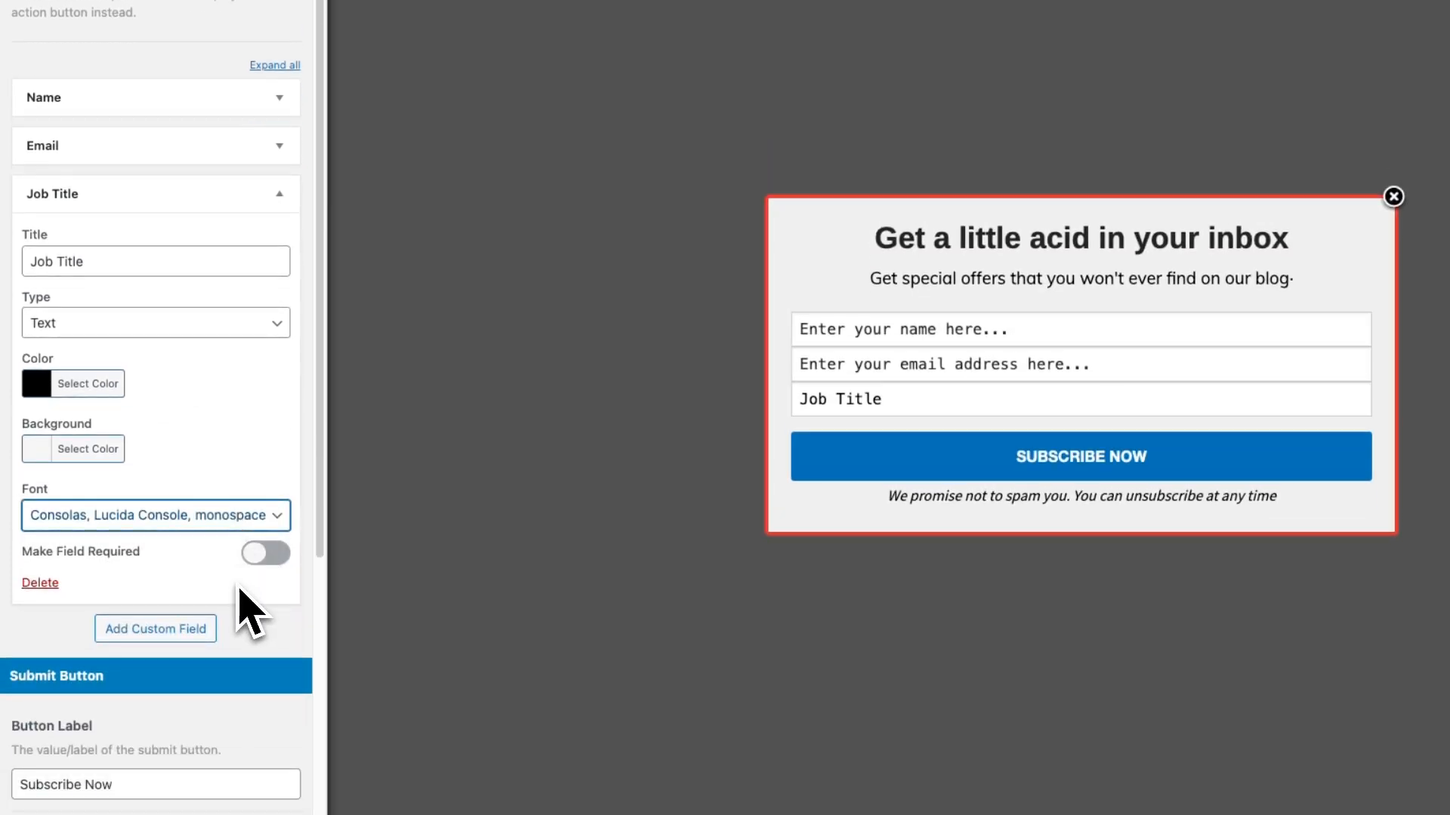
pyautogui.click(279, 196)
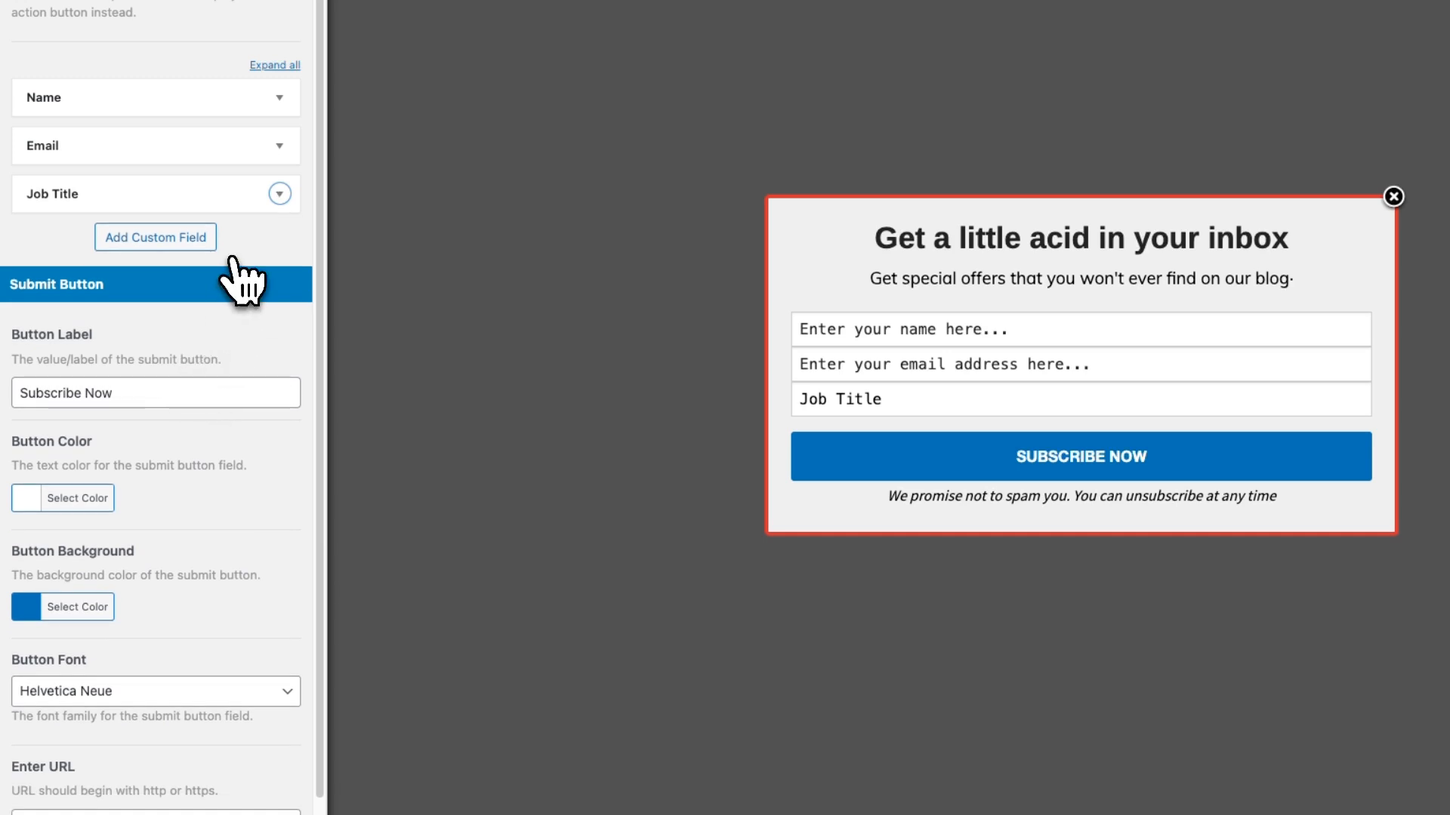
# Change the submit button's background color to the red preset #dd3333 and leave the field settings
pyautogui.scroll(-1, 223, 333)
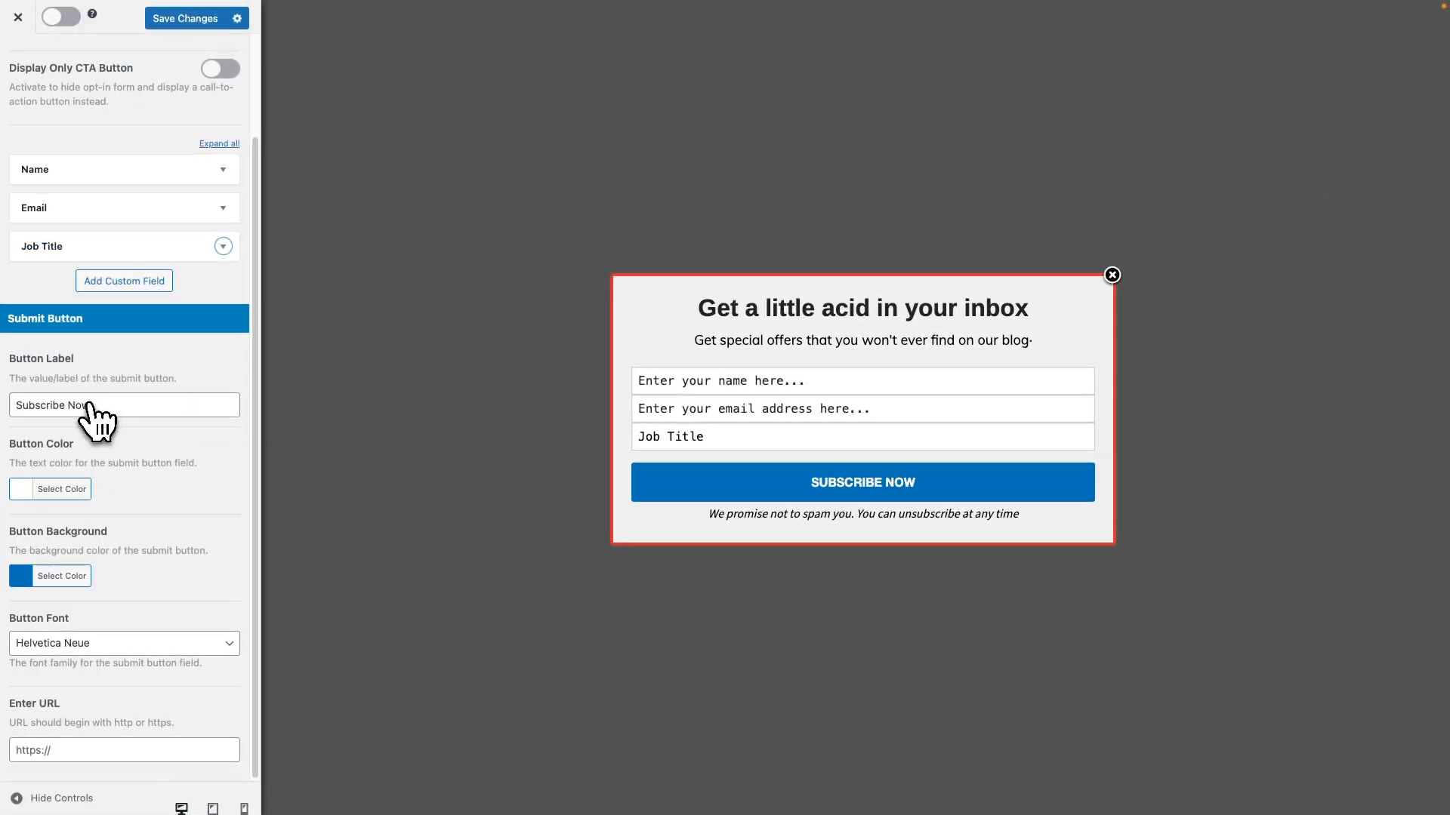
pyautogui.click(47, 576)
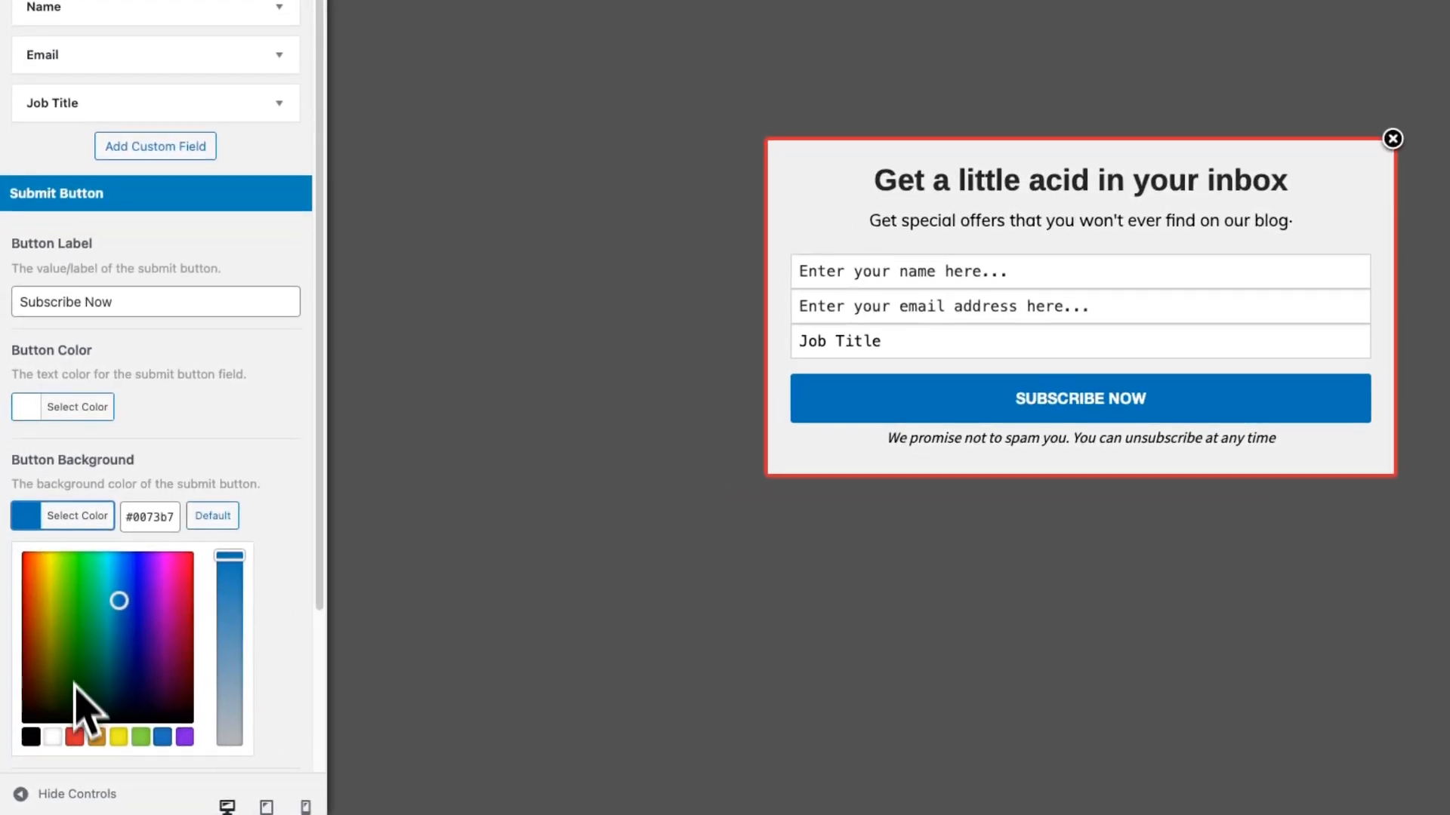
pyautogui.click(74, 736)
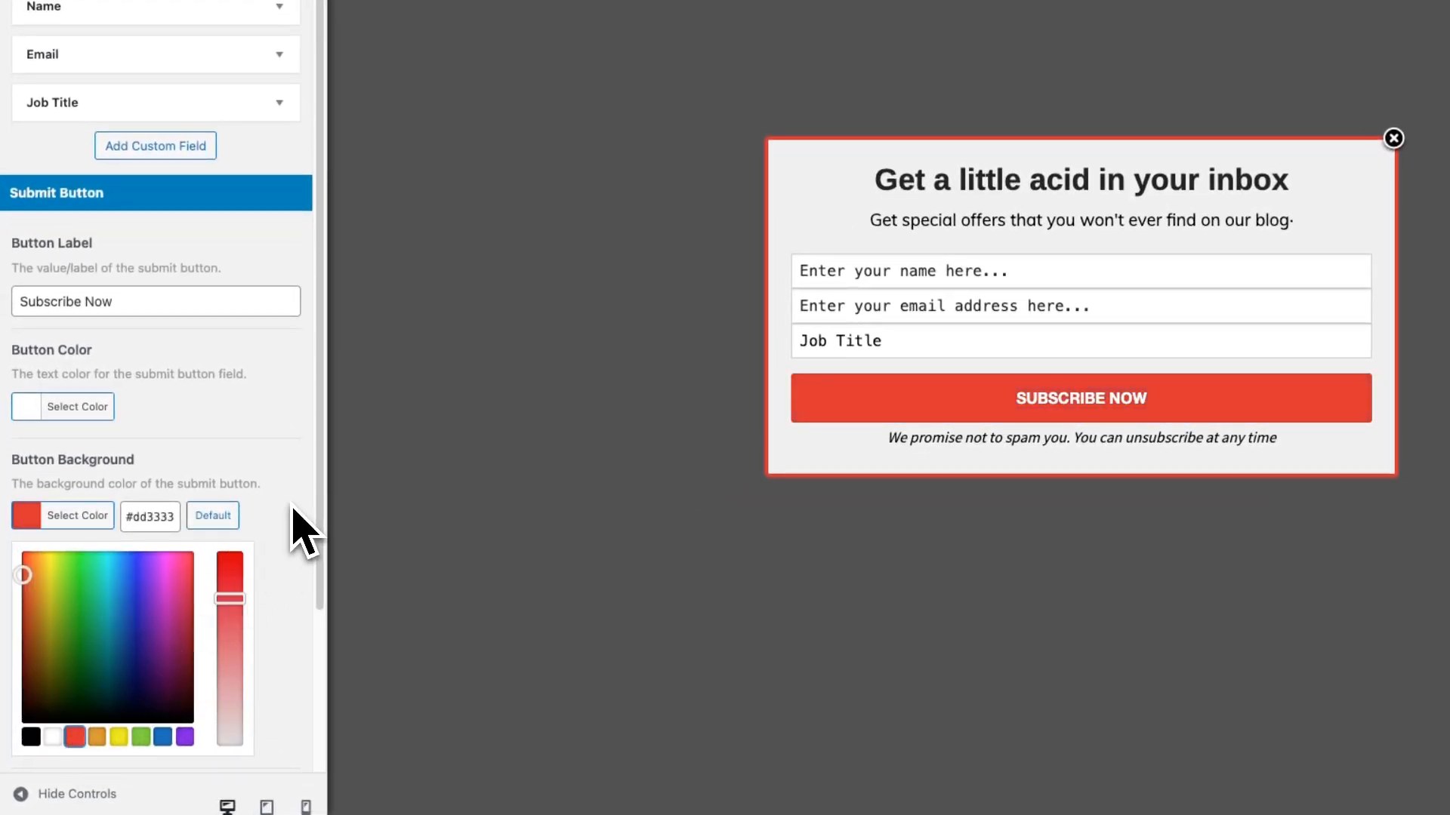
pyautogui.click(290, 472)
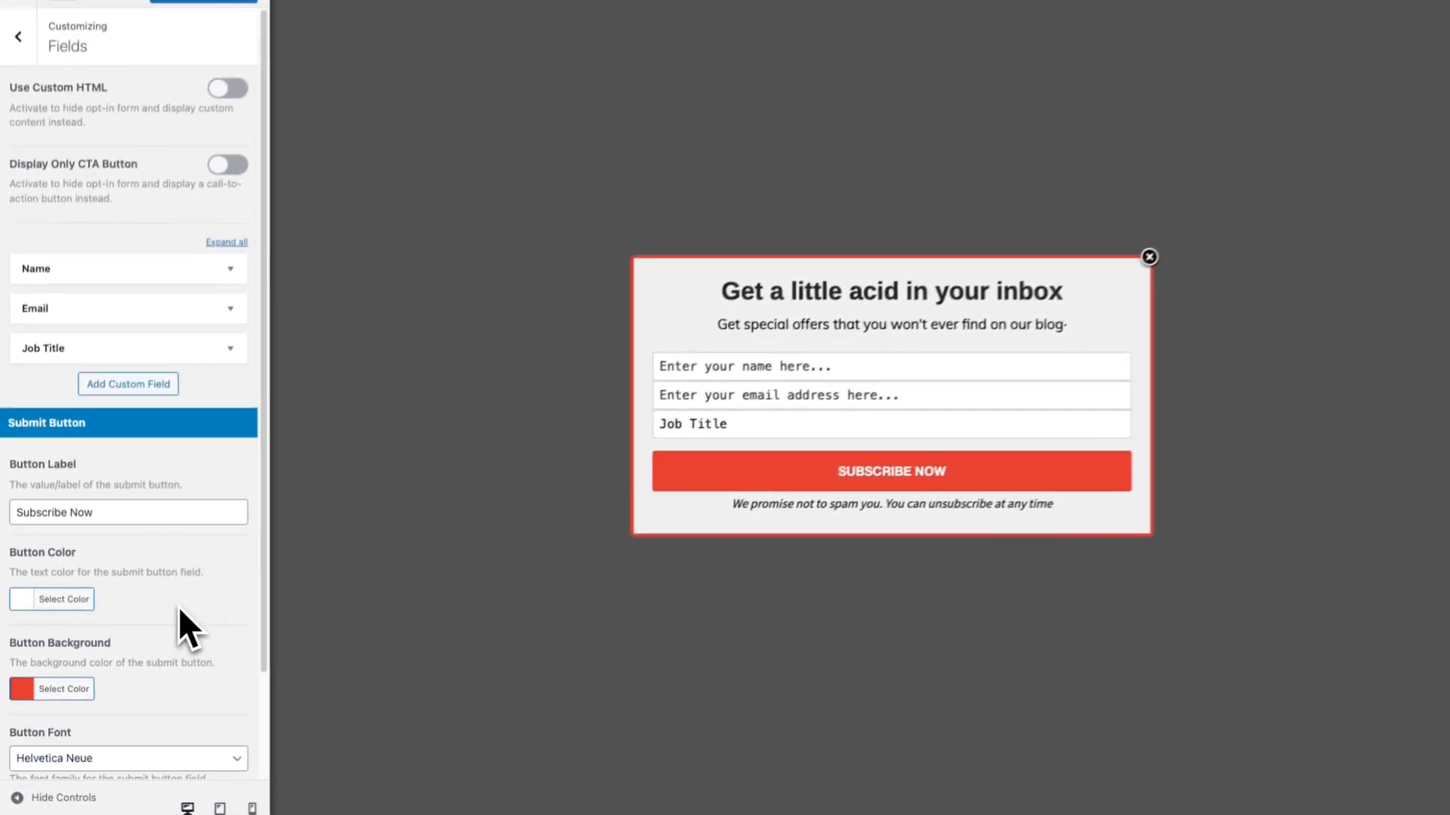
pyautogui.click(23, 74)
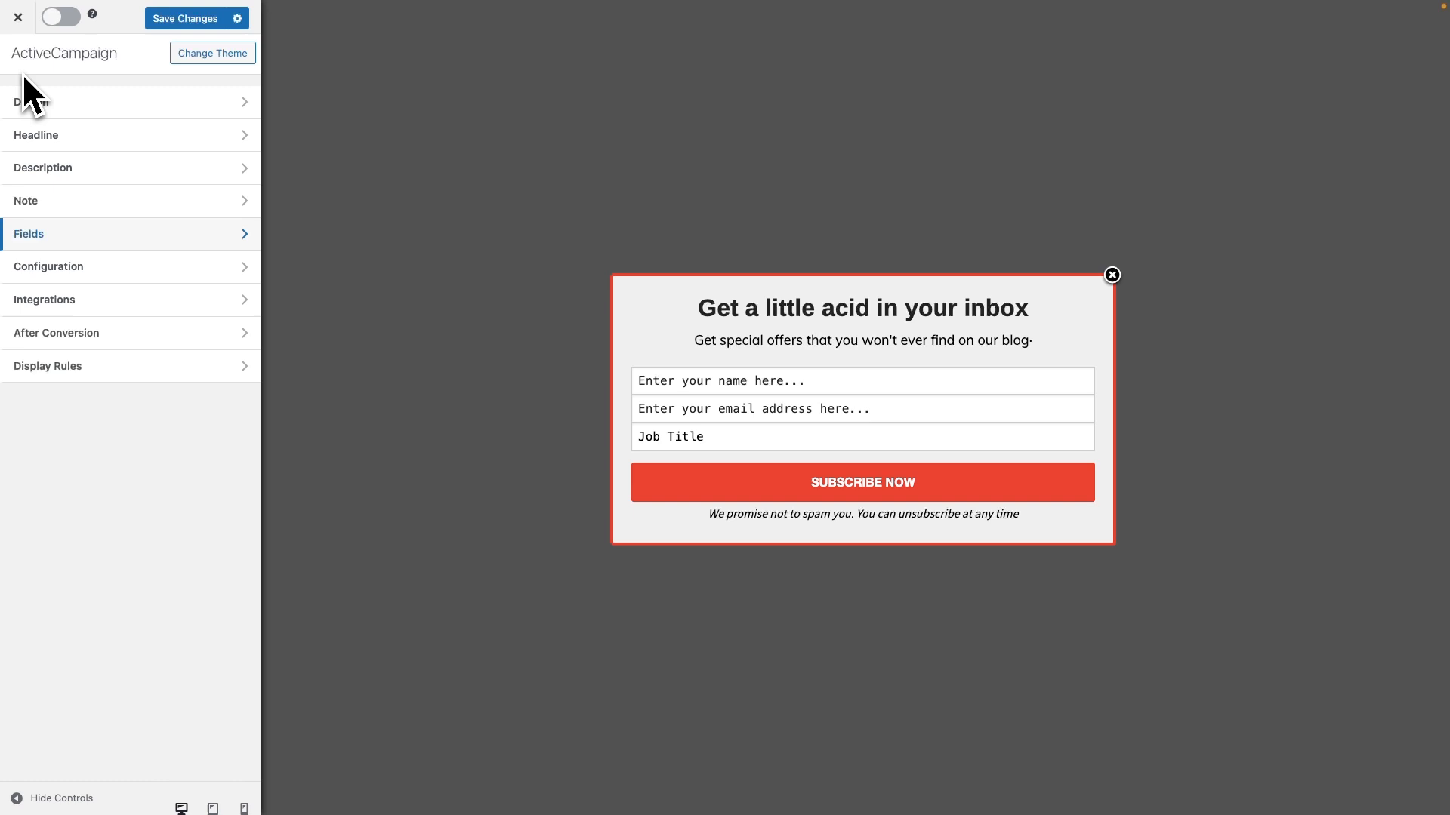
# Set the optin's sound effect to Pop and turn off the removal of MailOptin branding in its configuration
pyautogui.click(79, 264)
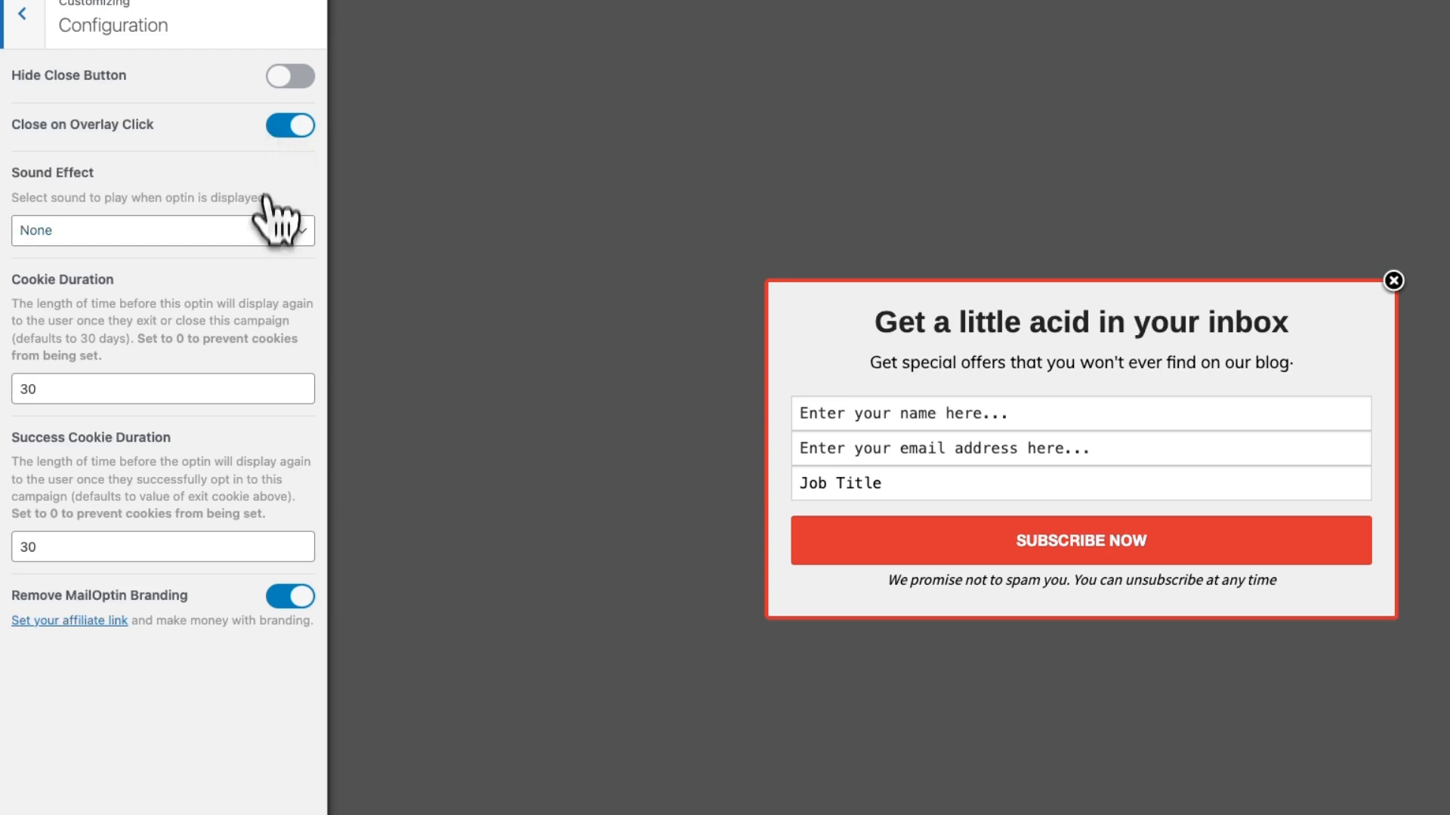
pyautogui.click(268, 226)
pyautogui.click(235, 256)
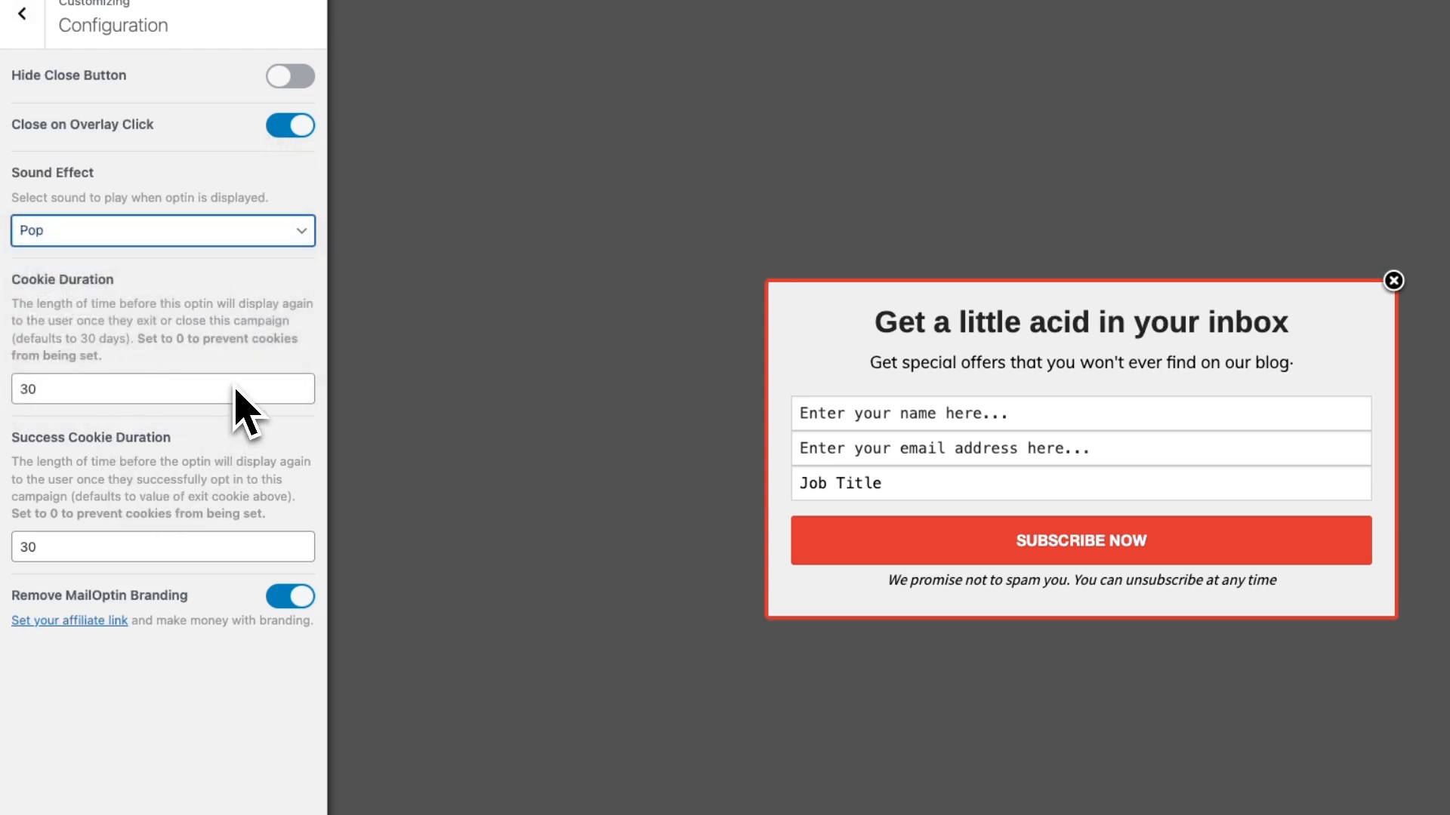
pyautogui.click(299, 609)
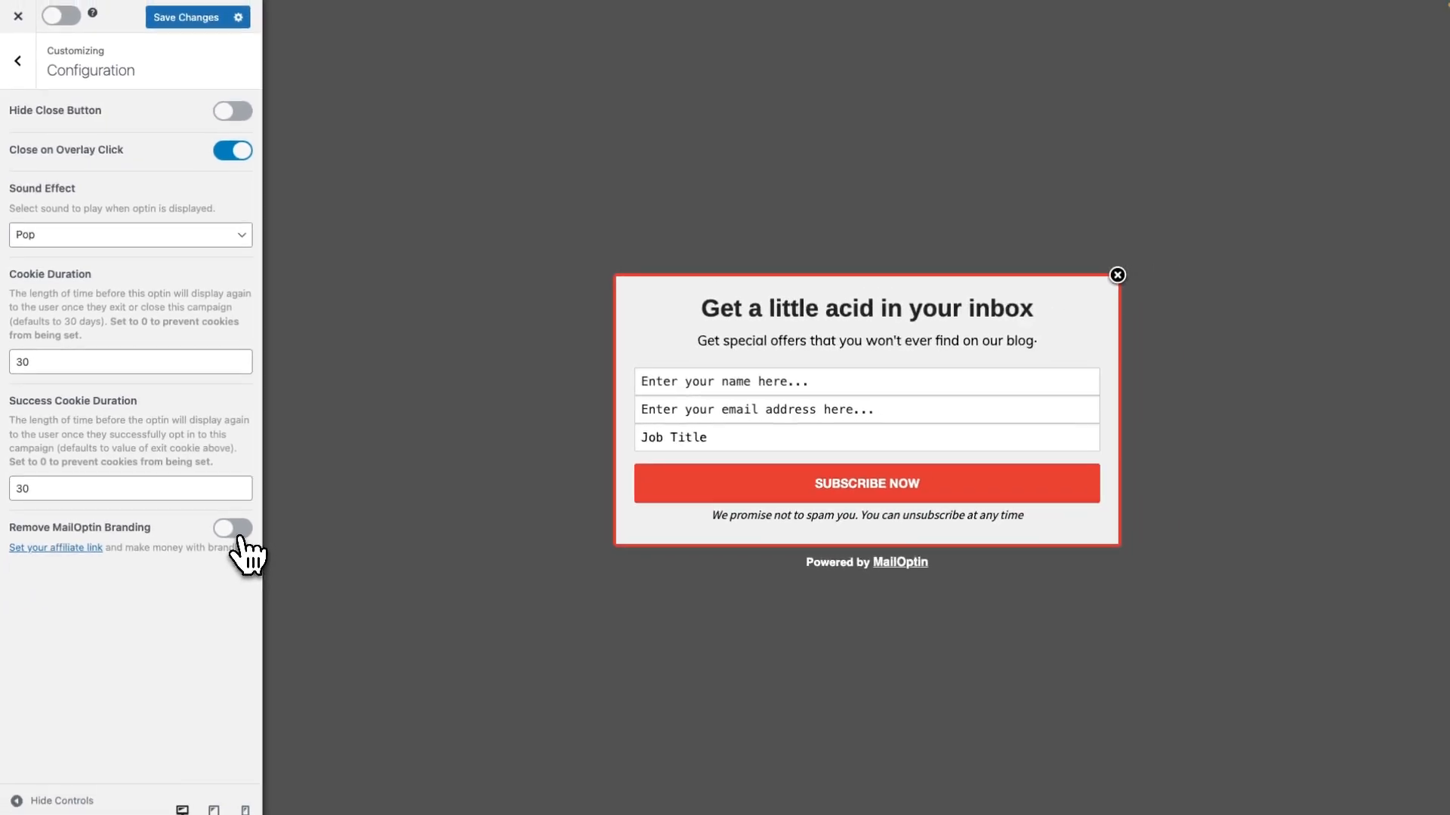
pyautogui.click(21, 66)
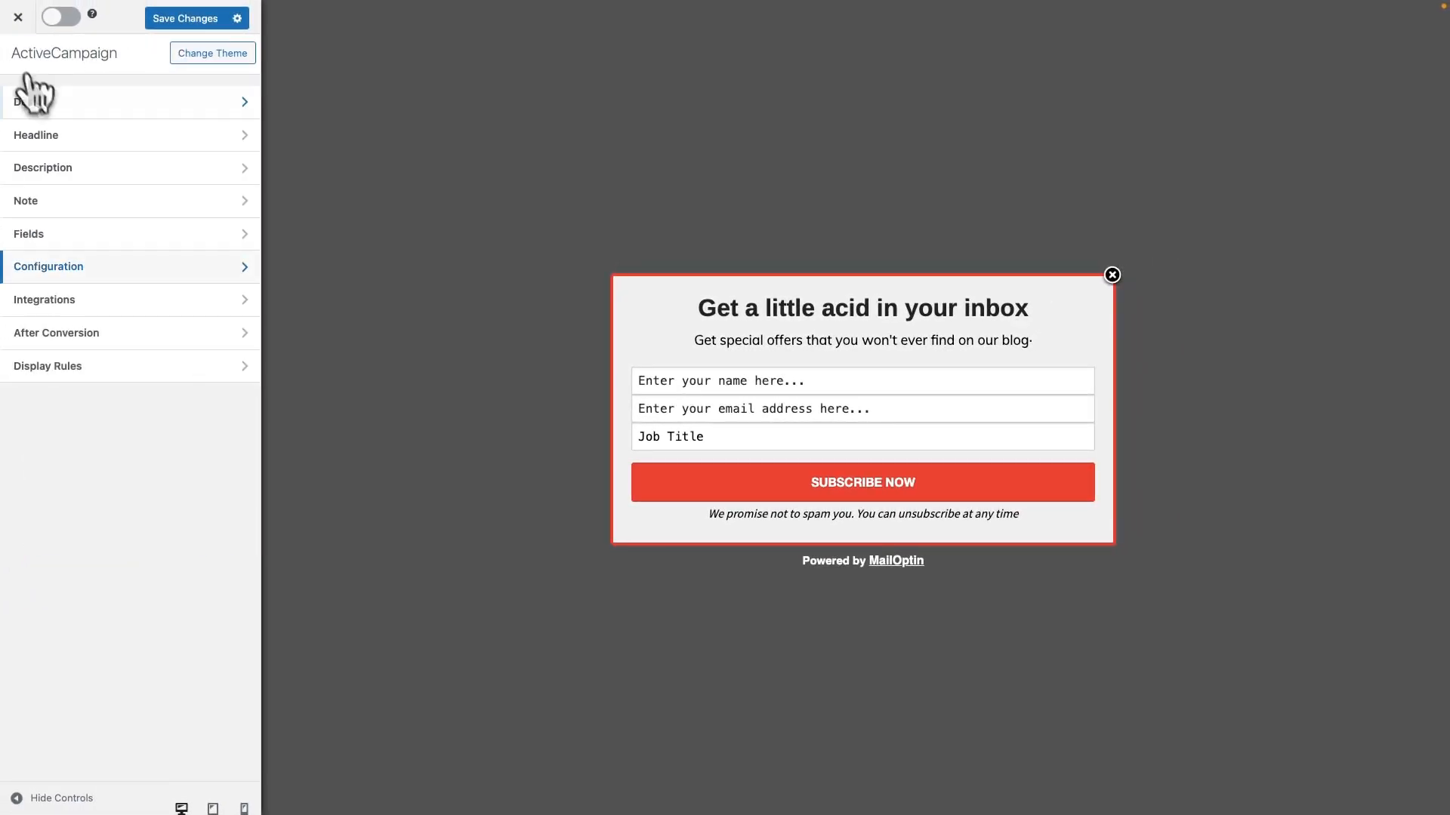
# Connect the optin to the ActiveCampaign integration with the Master Contact List email list and the lead tag "Popup"
pyautogui.click(140, 296)
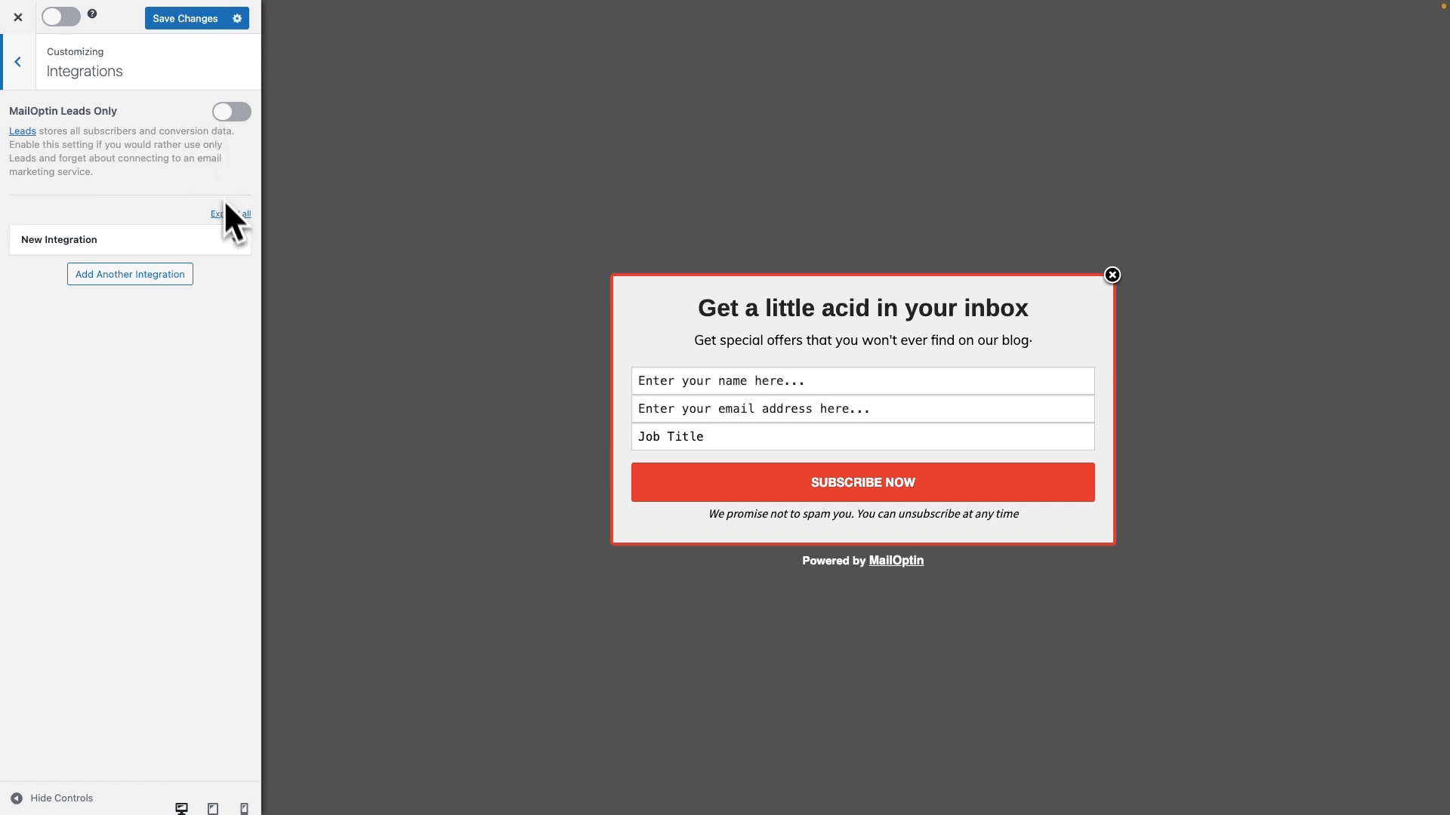
pyautogui.click(232, 240)
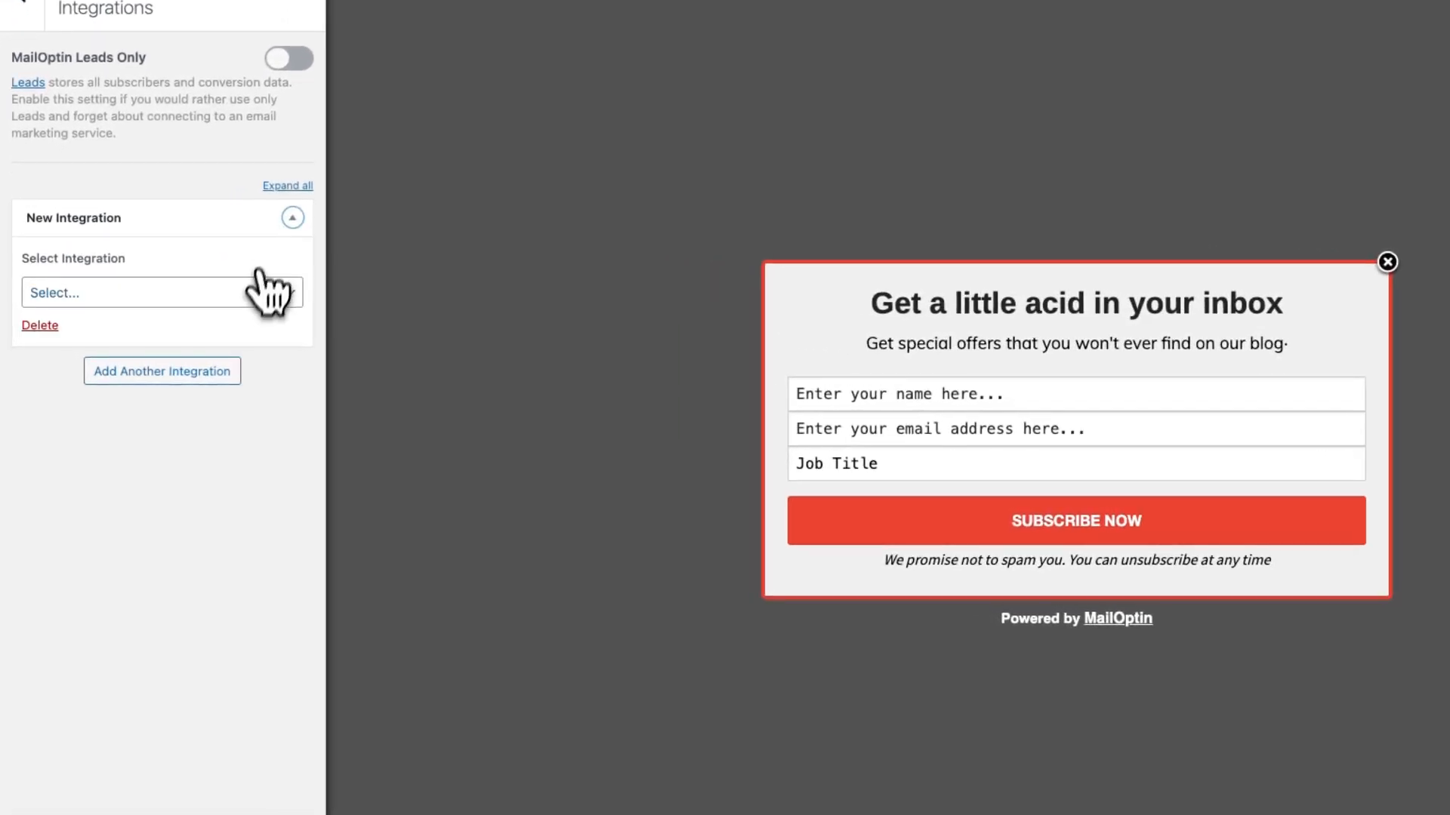
pyautogui.click(202, 302)
pyautogui.click(153, 359)
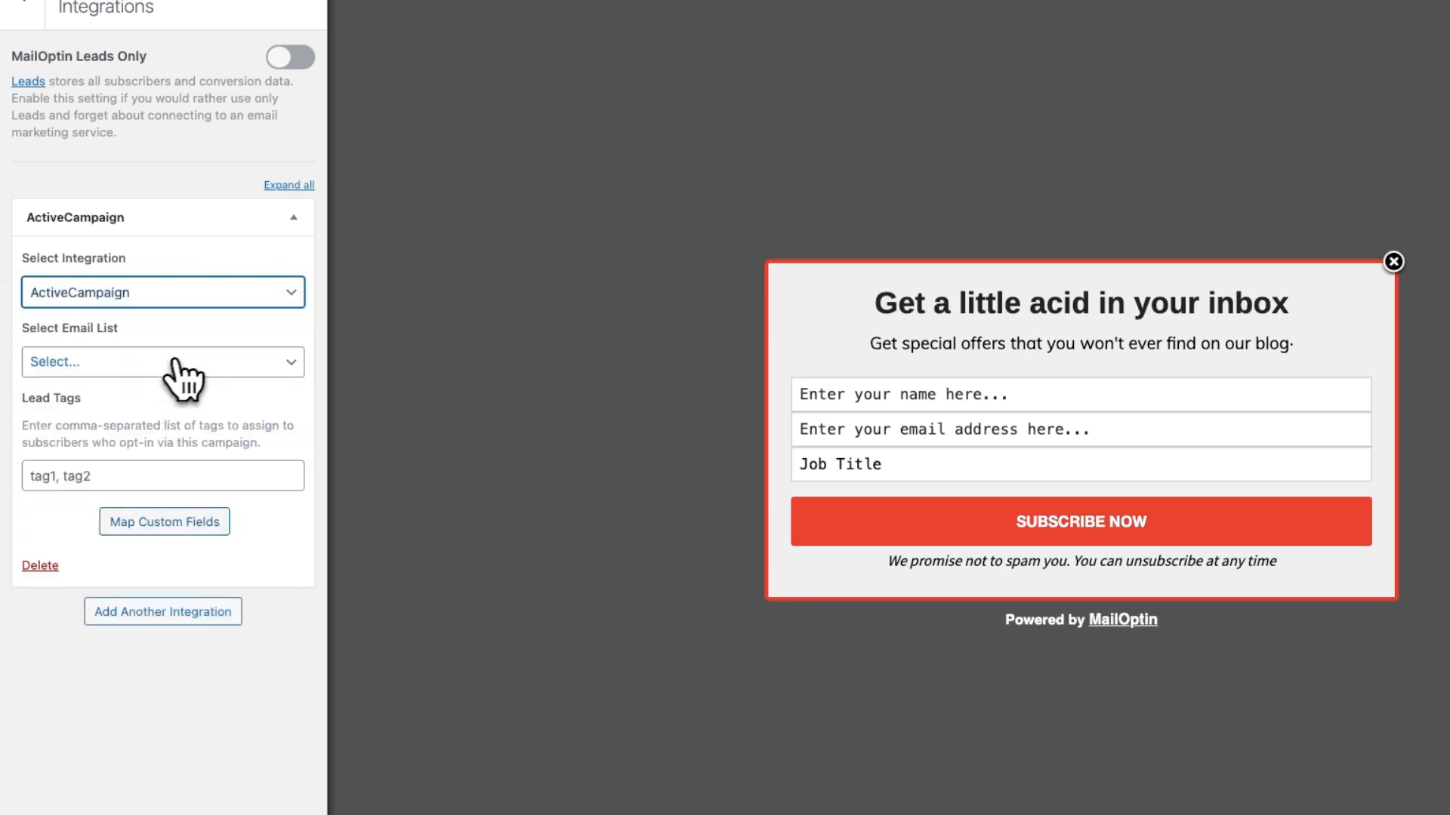
pyautogui.click(155, 364)
pyautogui.click(151, 385)
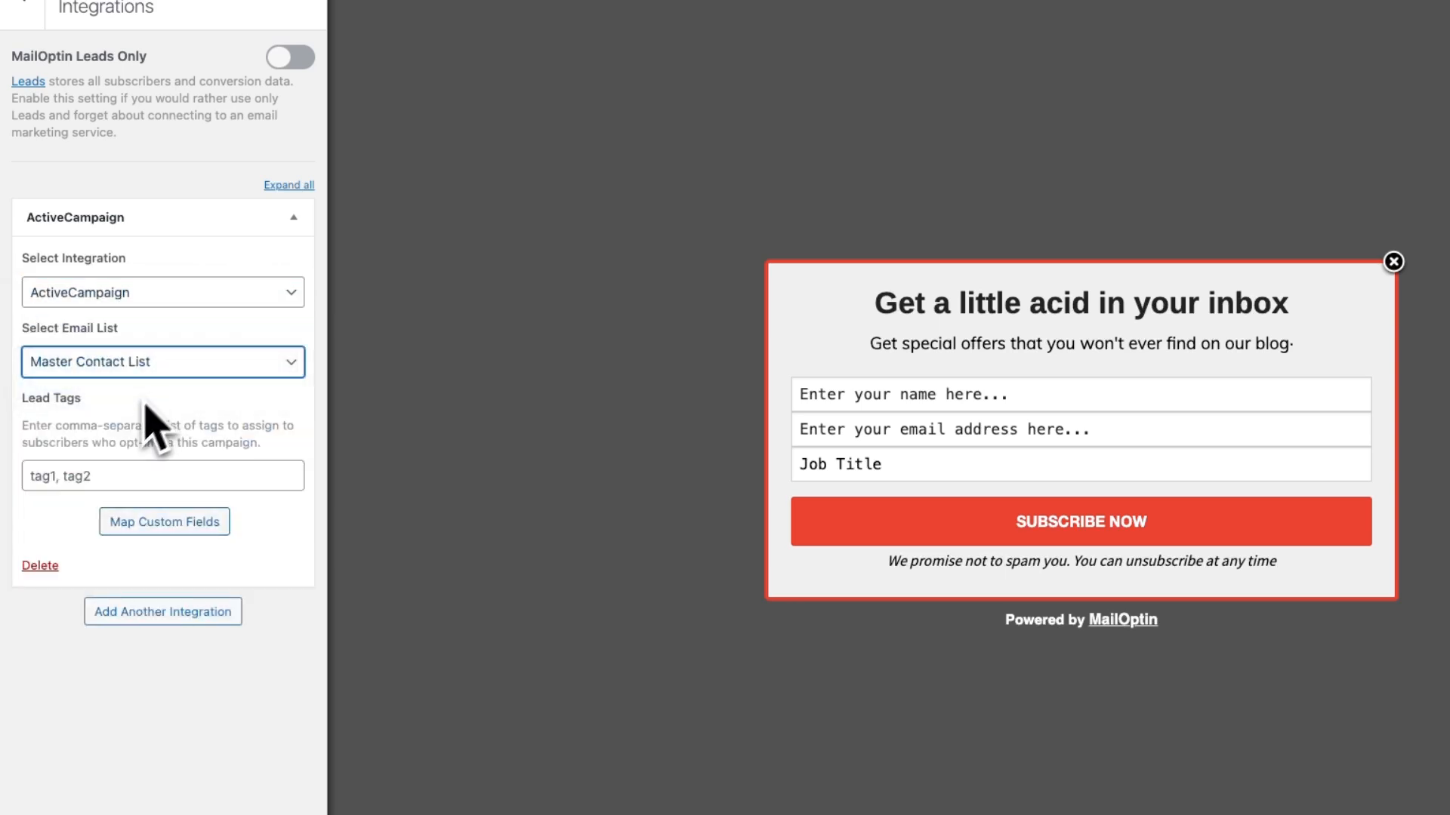
pyautogui.click(85, 472)
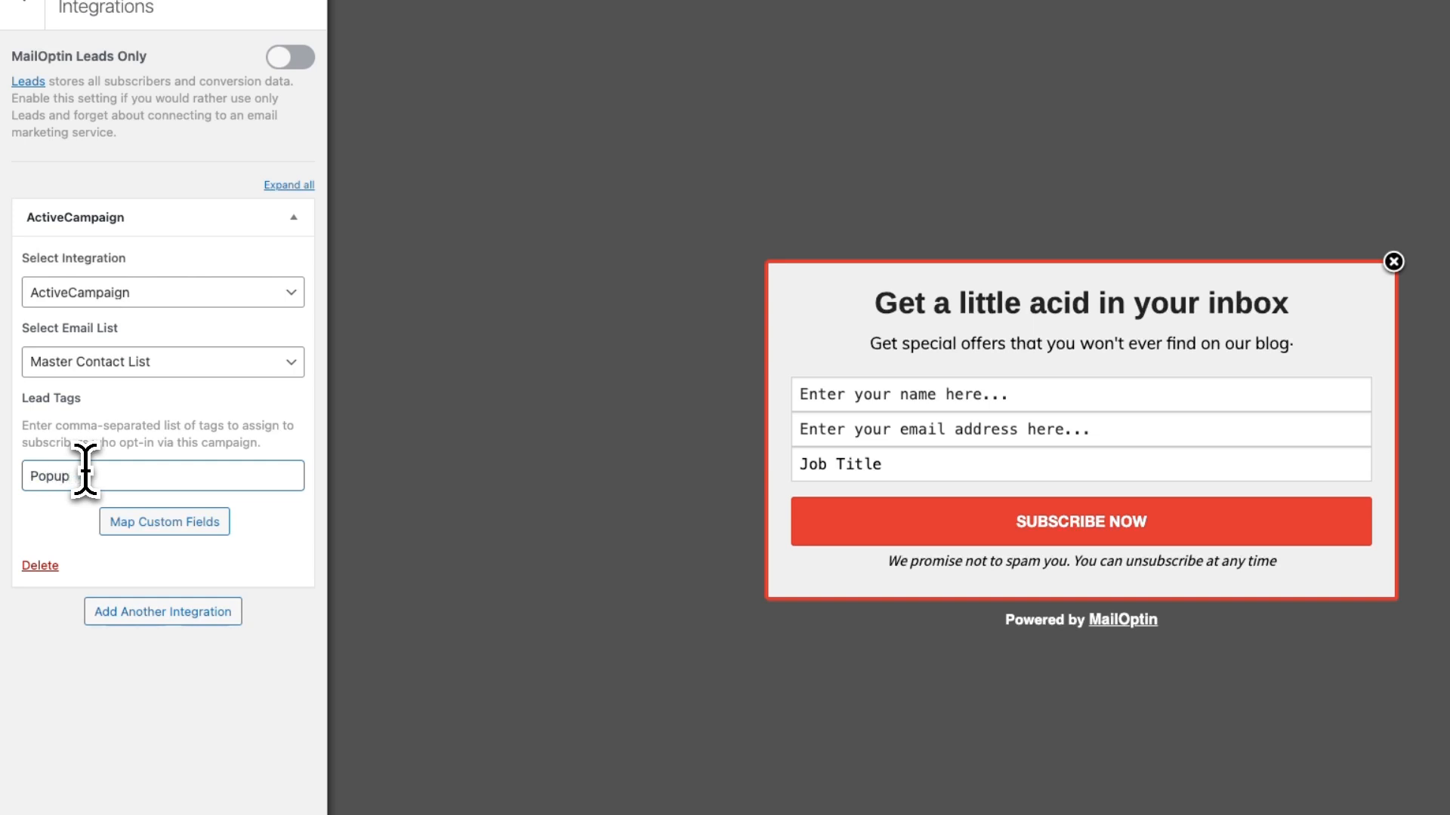
# Map the integration's Job field to the Job Title form field, save the mapping and leave the integration settings
pyautogui.click(170, 526)
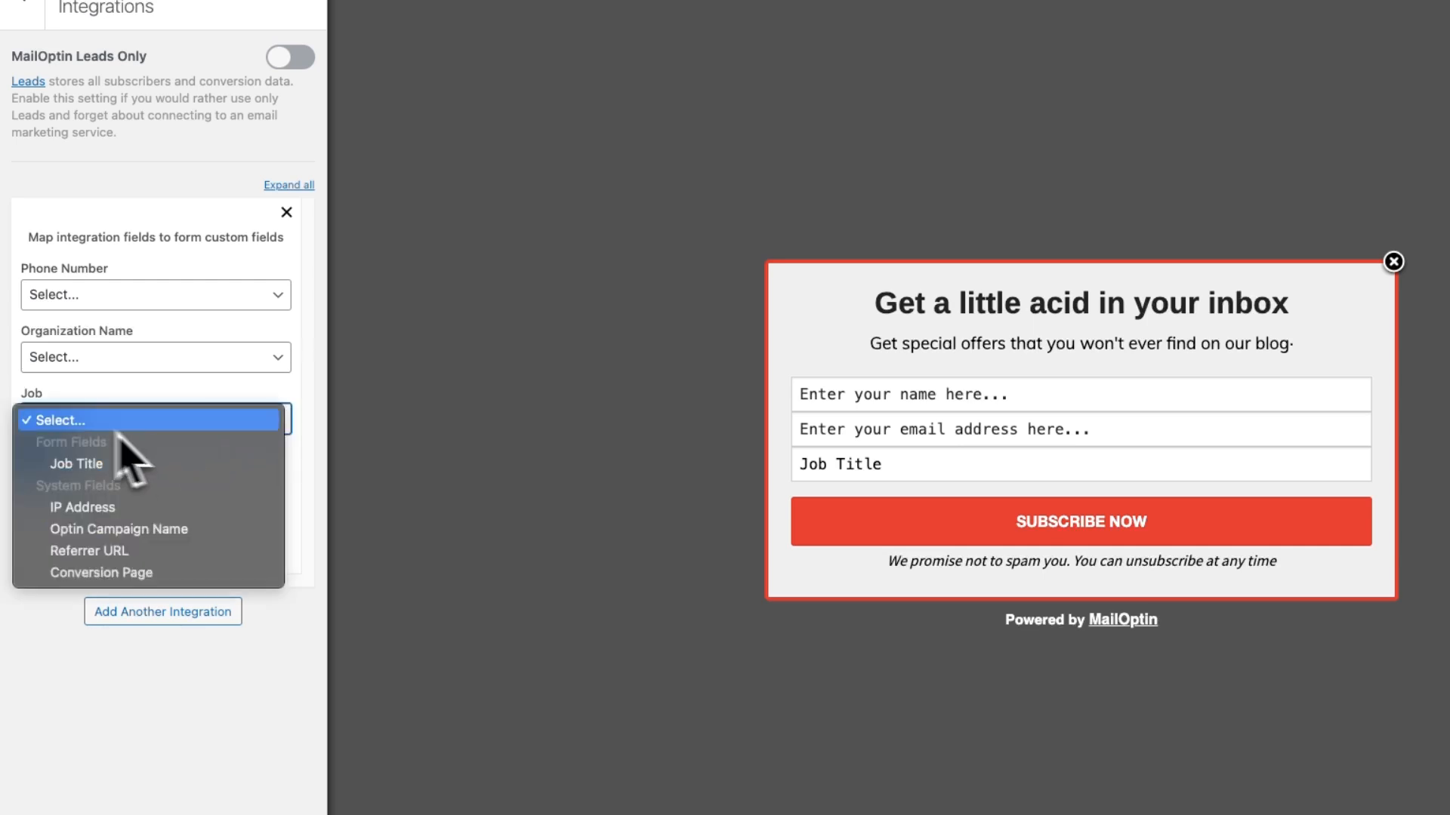
pyautogui.click(76, 464)
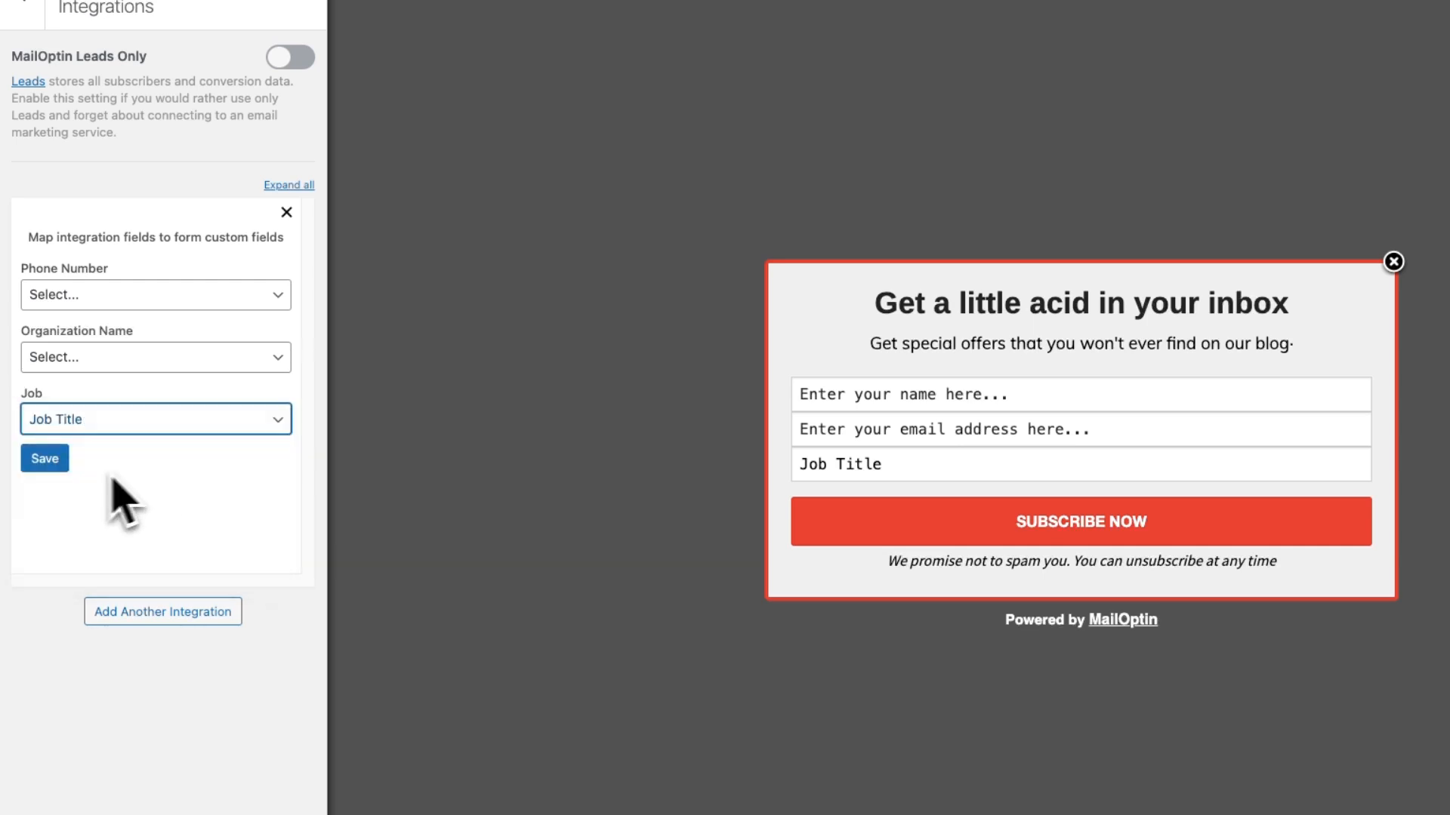
pyautogui.click(45, 458)
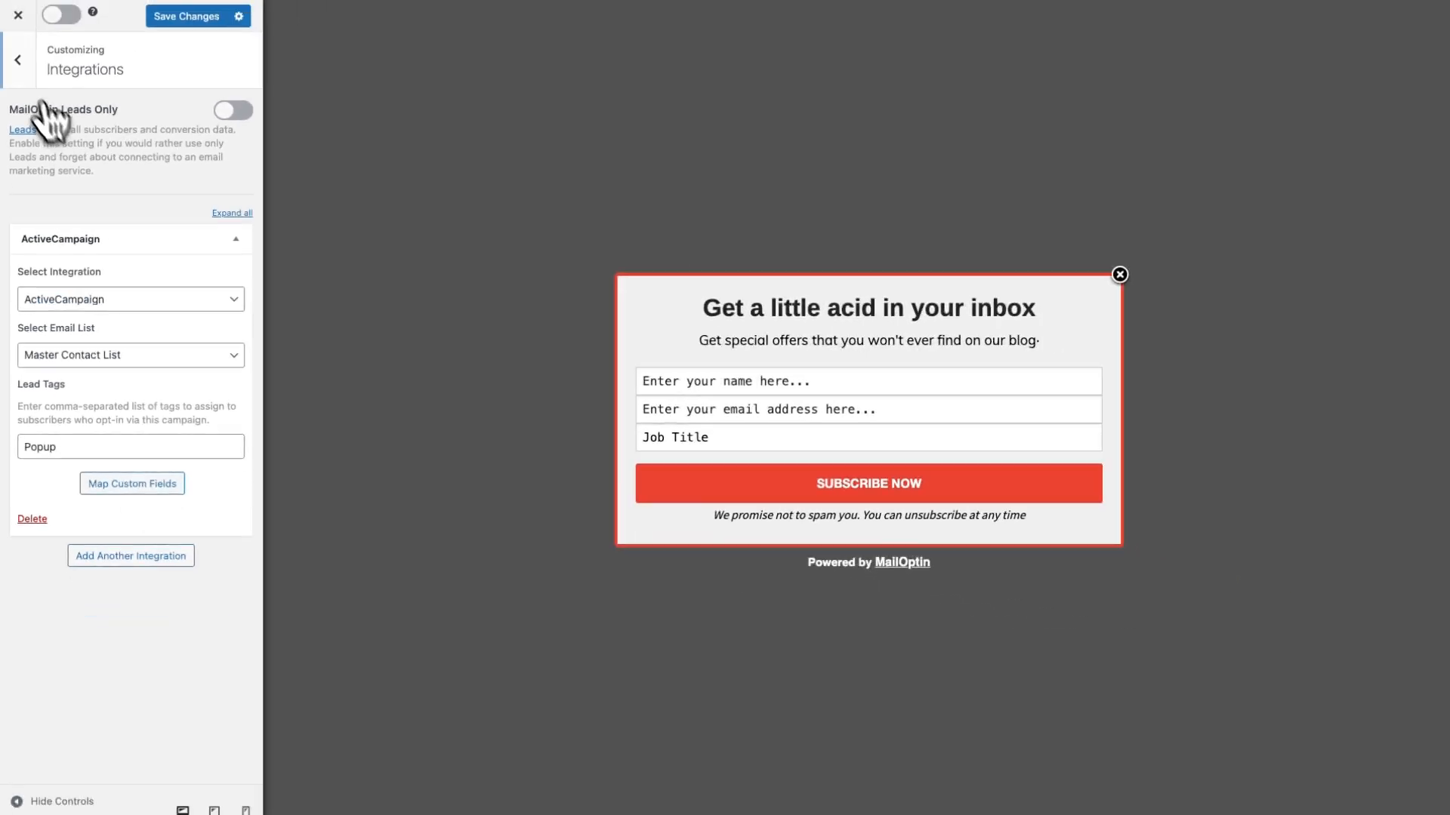
pyautogui.click(23, 9)
# Examine the available success actions and the autoresponder email settings used after a conversion
pyautogui.click(119, 338)
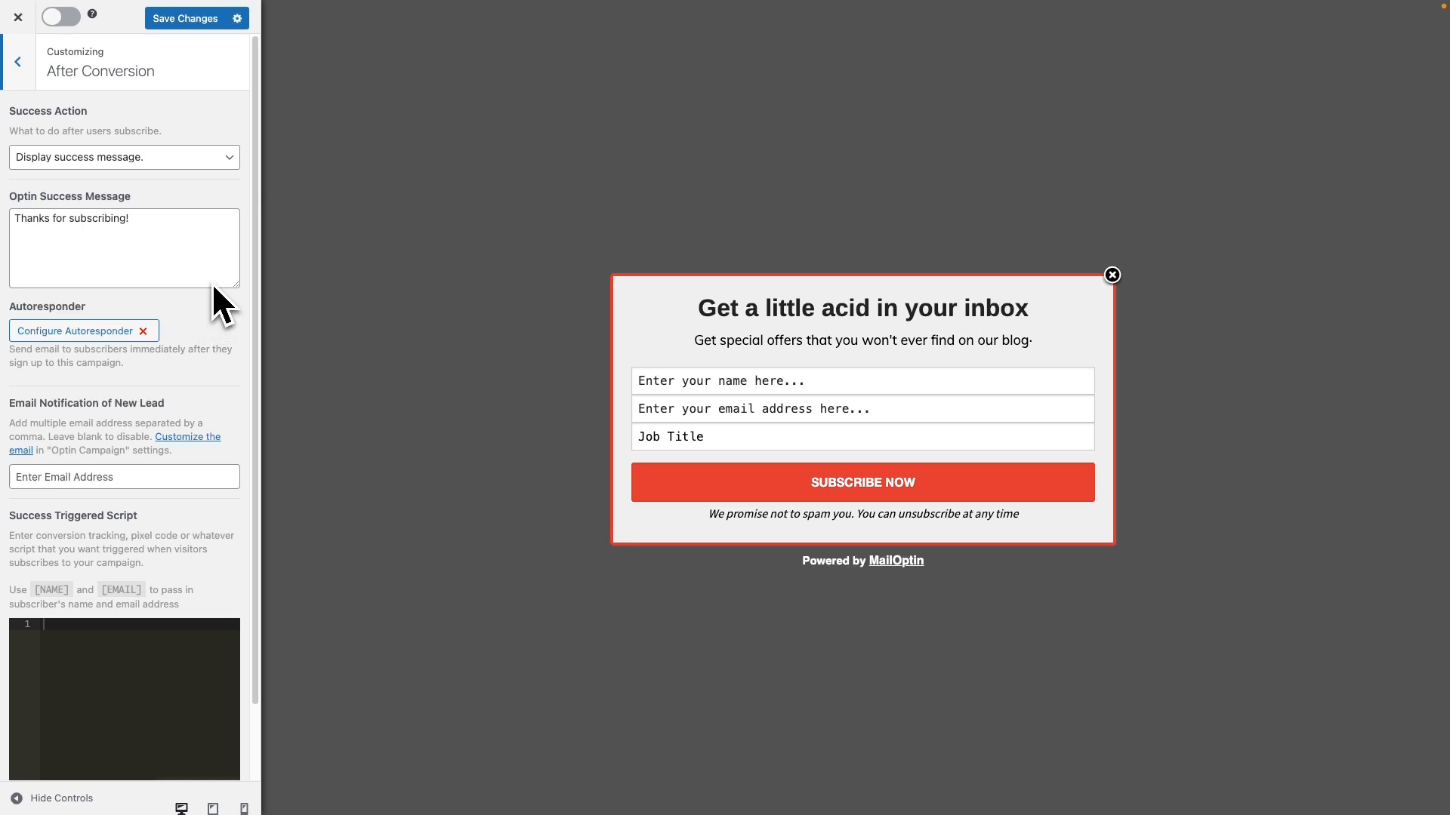
pyautogui.click(214, 159)
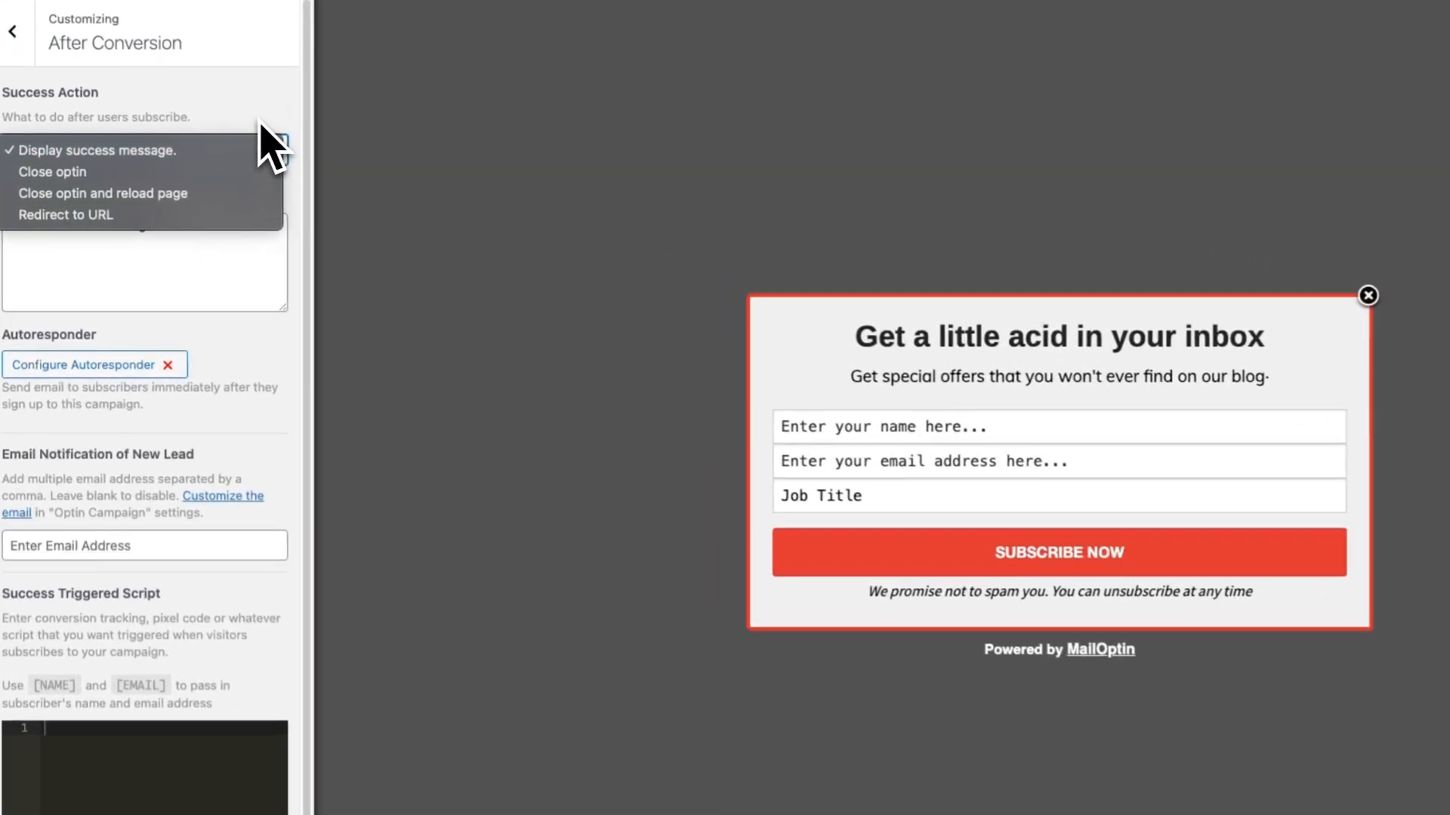
pyautogui.click(260, 119)
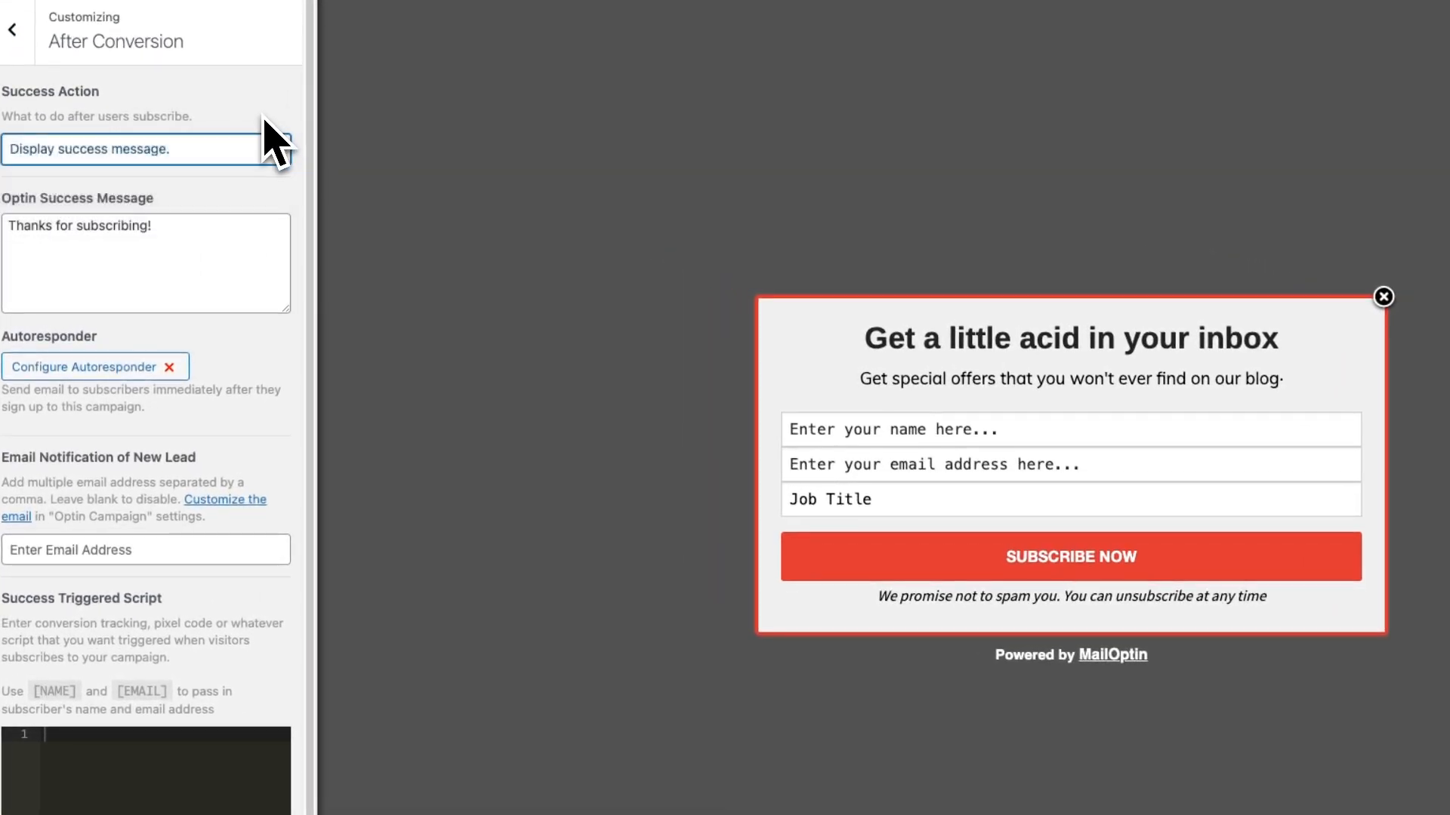
pyautogui.click(111, 368)
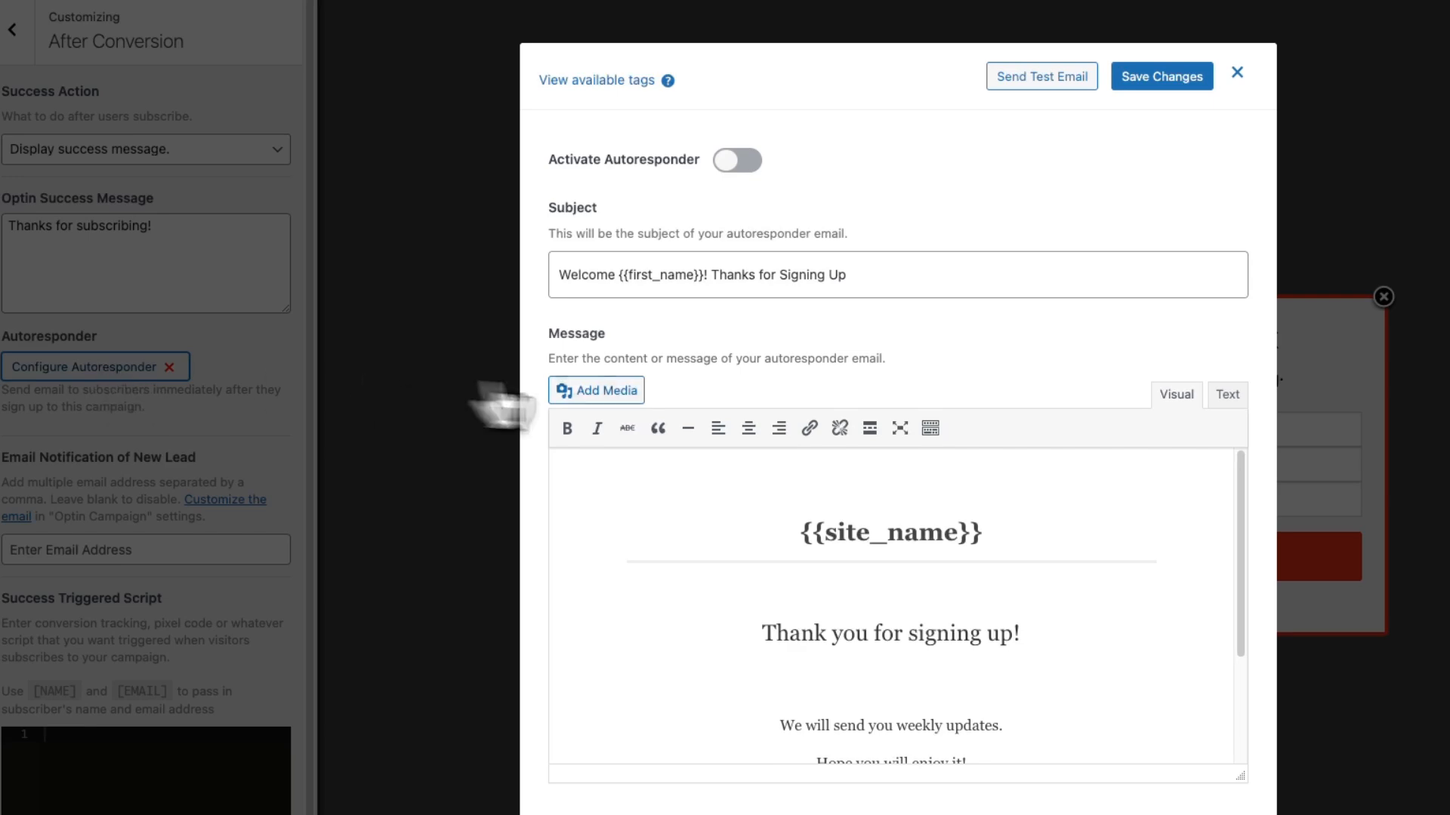
pyautogui.scroll(-1, 778, 503)
pyautogui.scroll(1, 784, 541)
pyautogui.click(1045, 91)
pyautogui.click(15, 70)
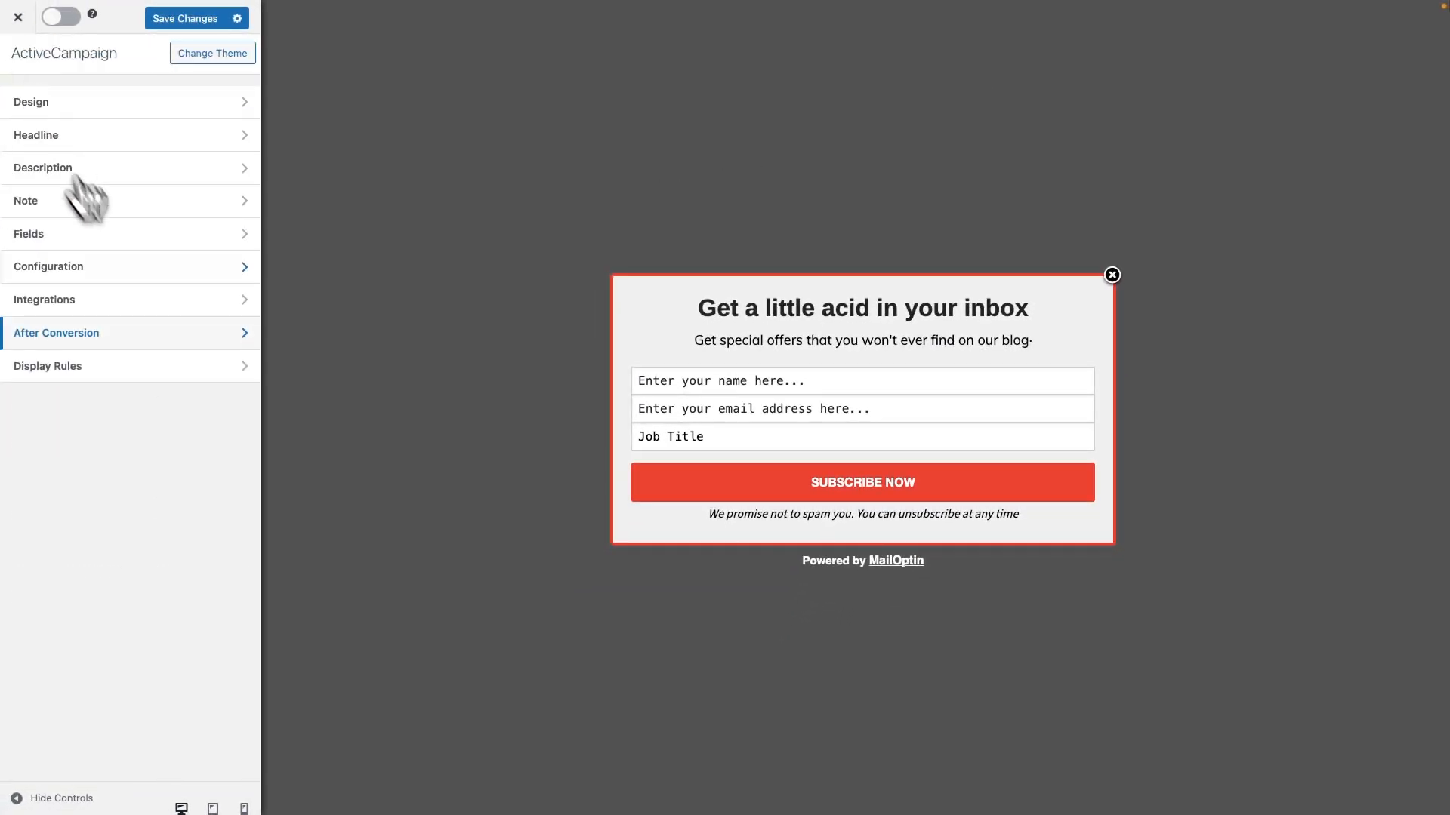
# Review the page targeting and user targeting options in the optin's display rules
pyautogui.click(105, 371)
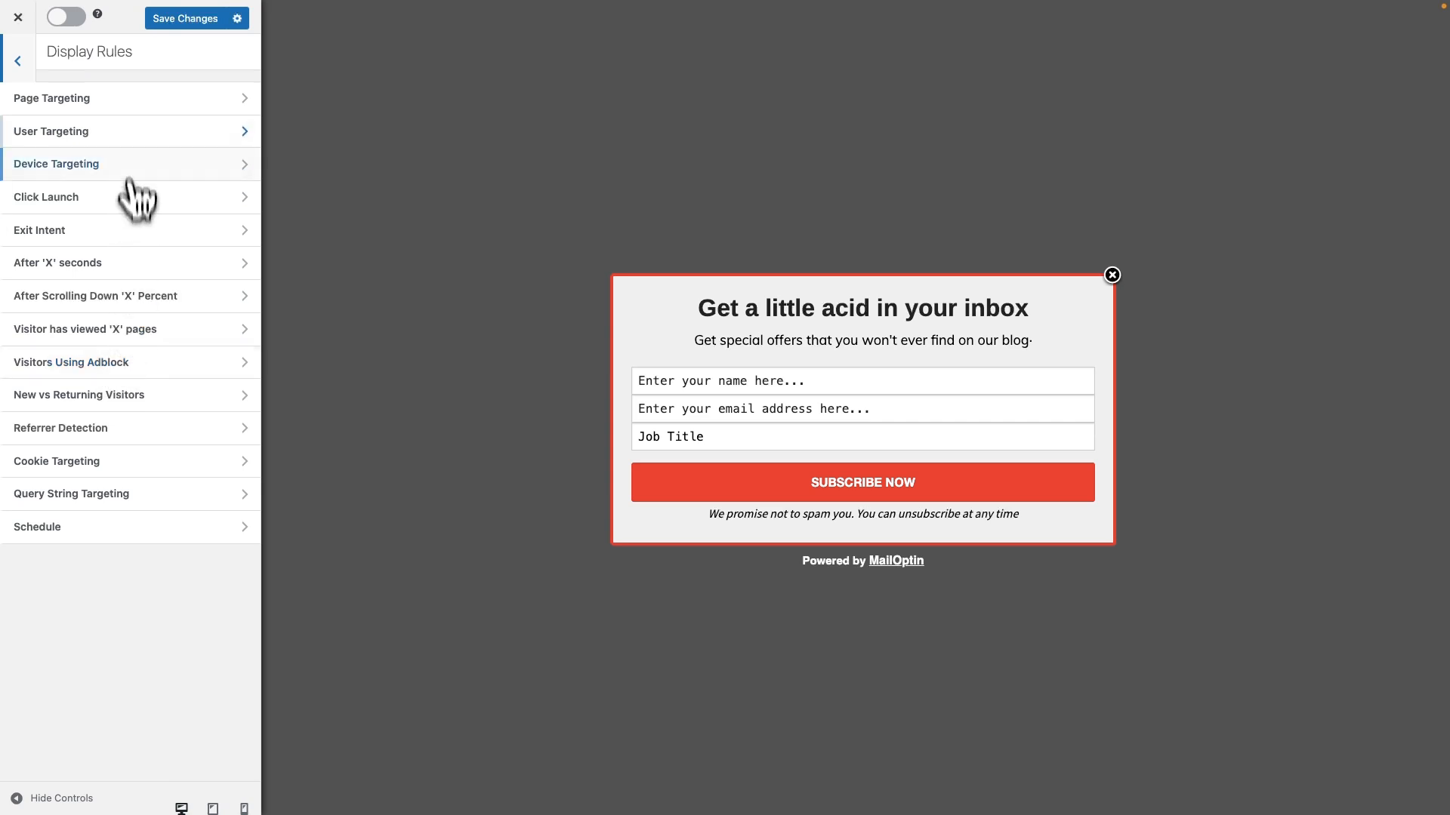
pyautogui.click(130, 98)
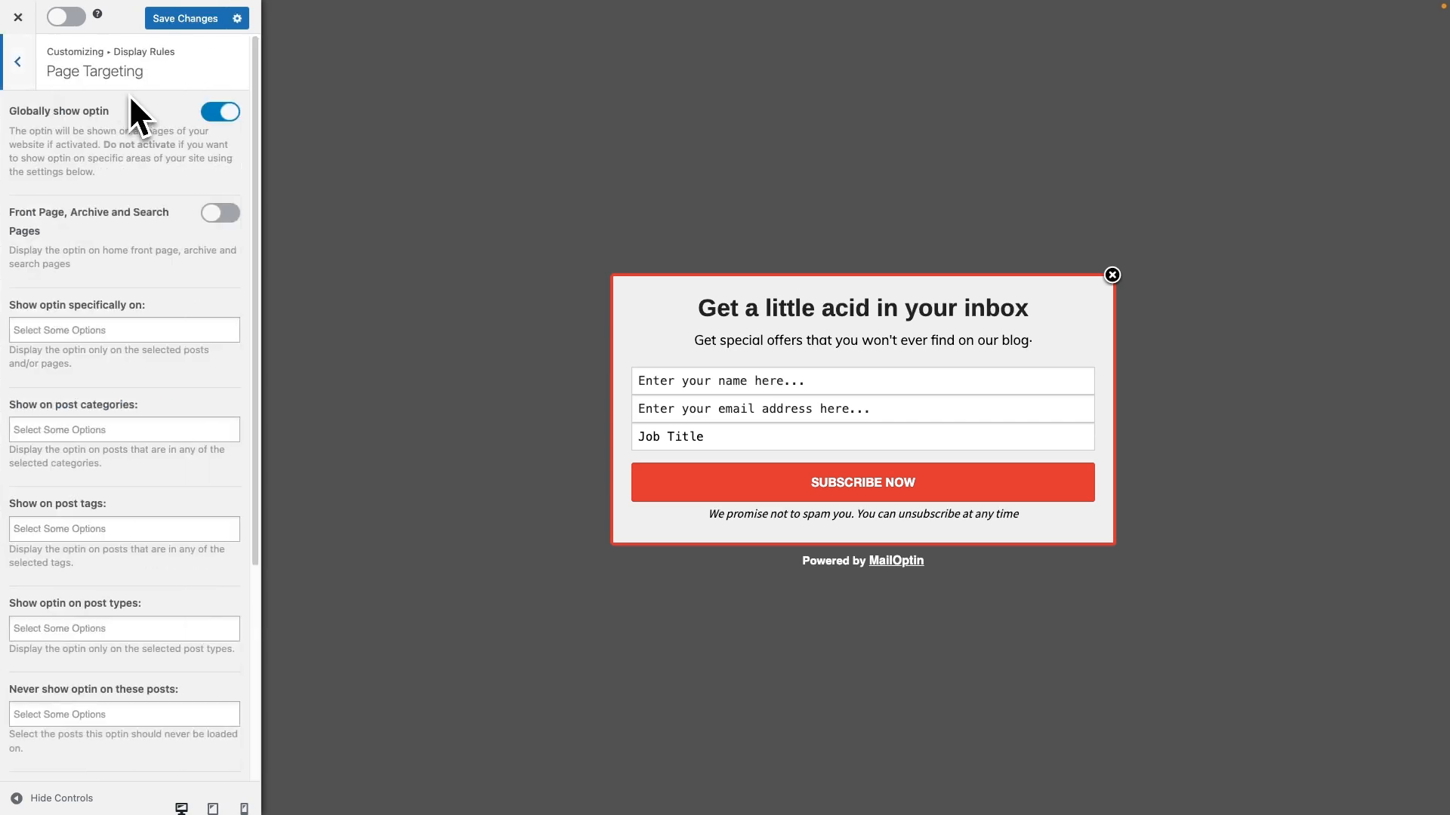
pyautogui.click(23, 68)
pyautogui.click(75, 136)
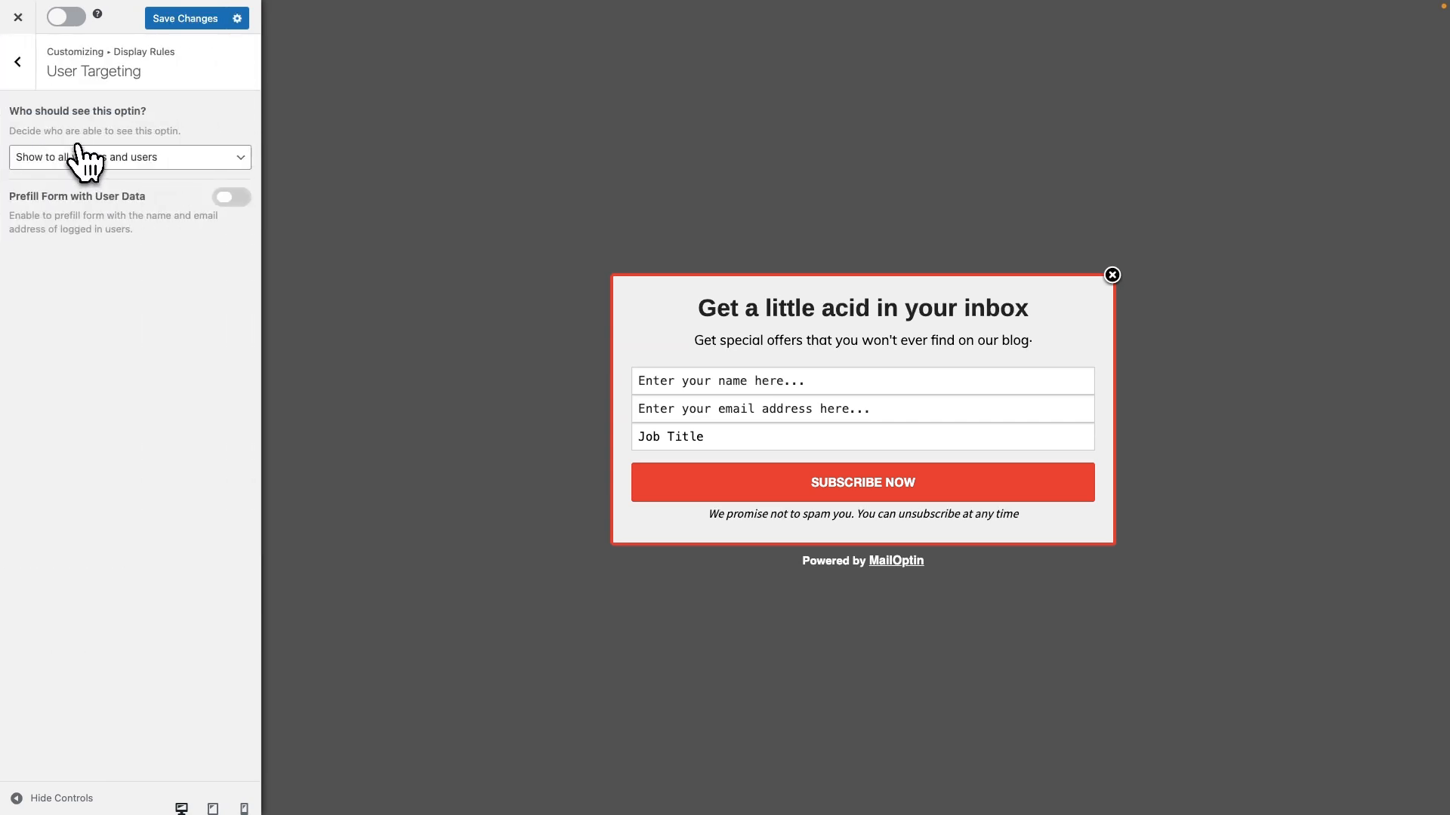
pyautogui.click(28, 84)
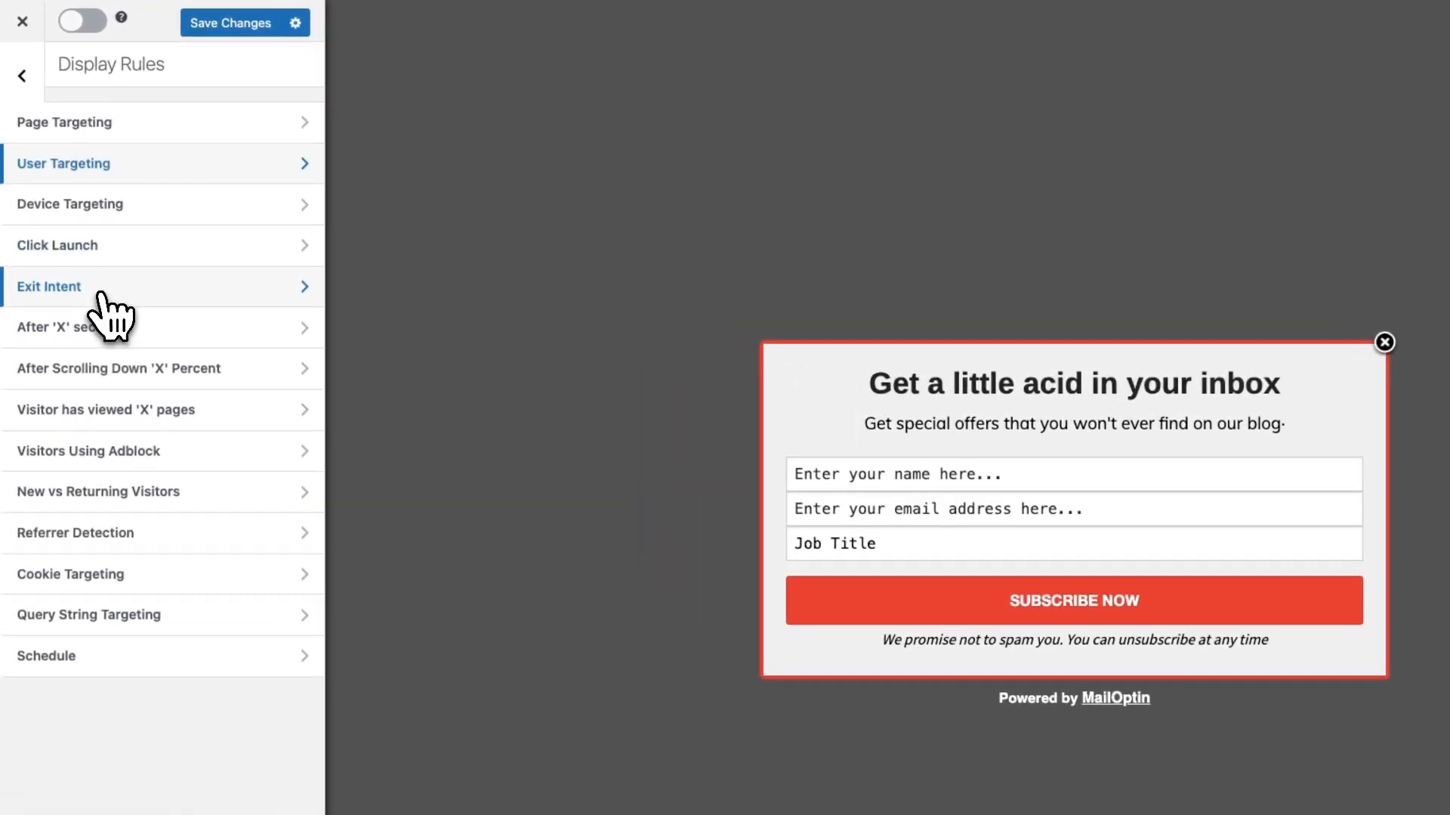
# Save the optin with the Exit Intent display rule turned on, and activate the campaign before closing the customizer
pyautogui.click(102, 296)
pyautogui.click(270, 143)
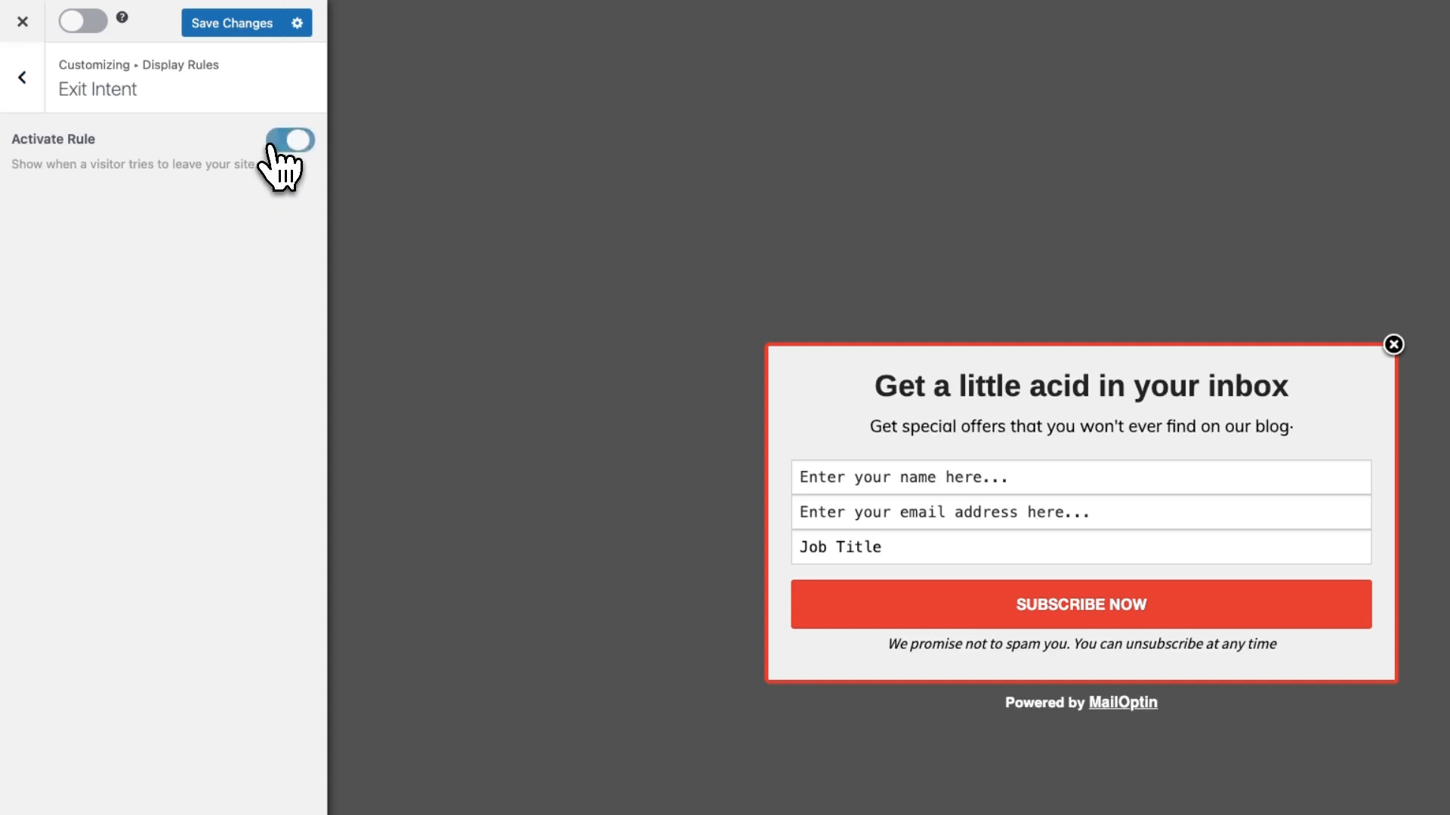
pyautogui.click(223, 24)
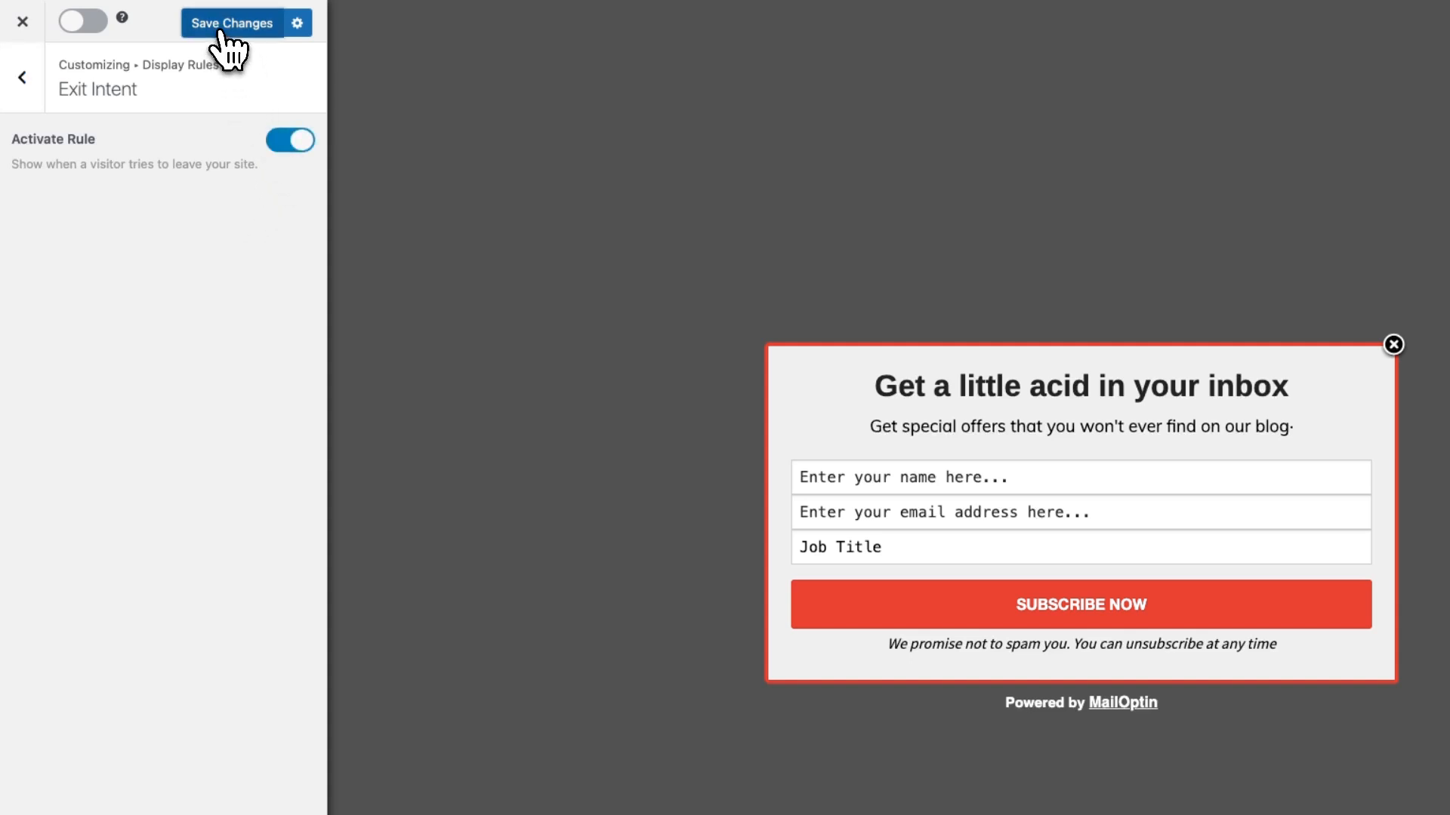
pyautogui.click(87, 23)
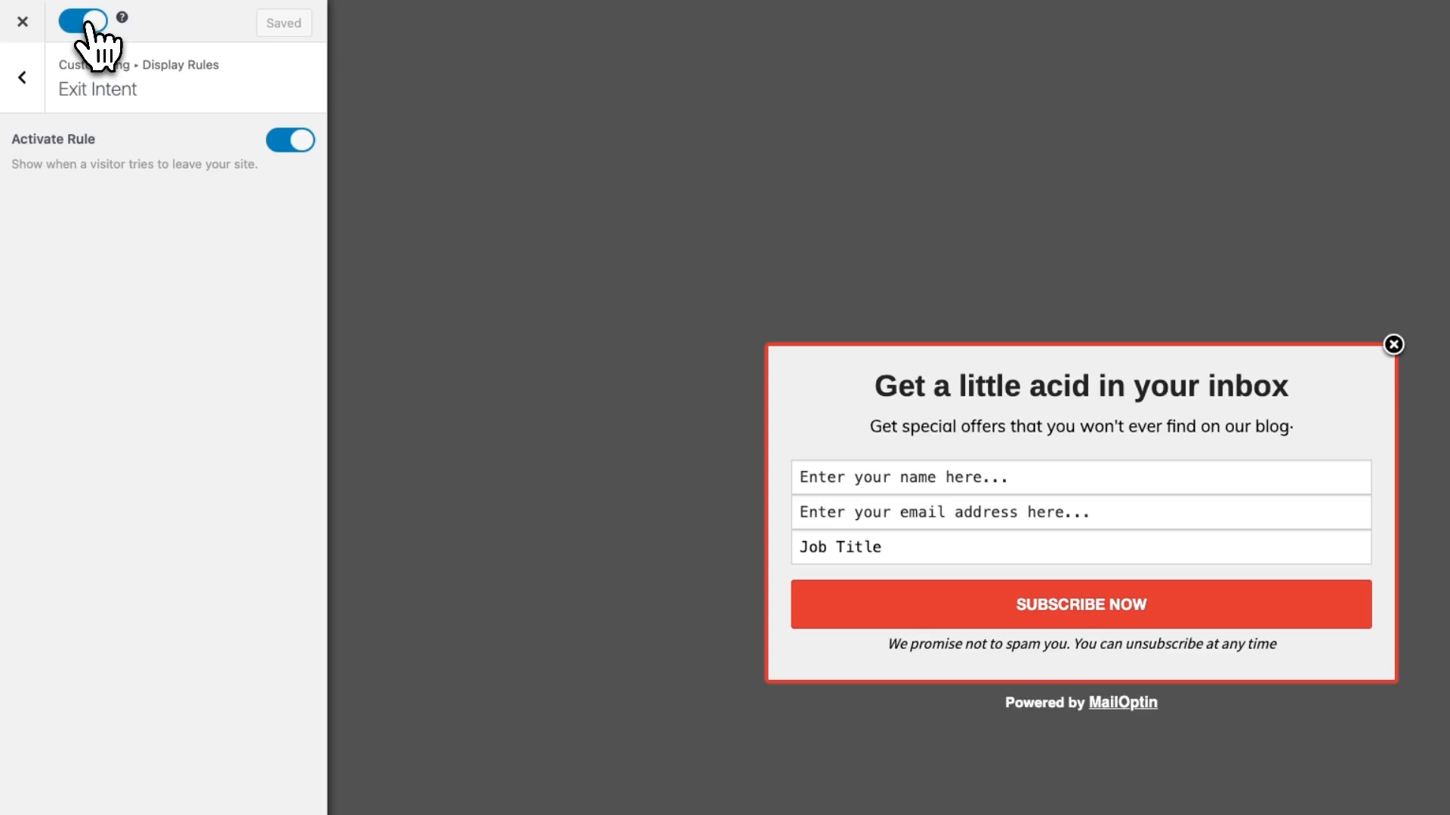
pyautogui.click(22, 22)
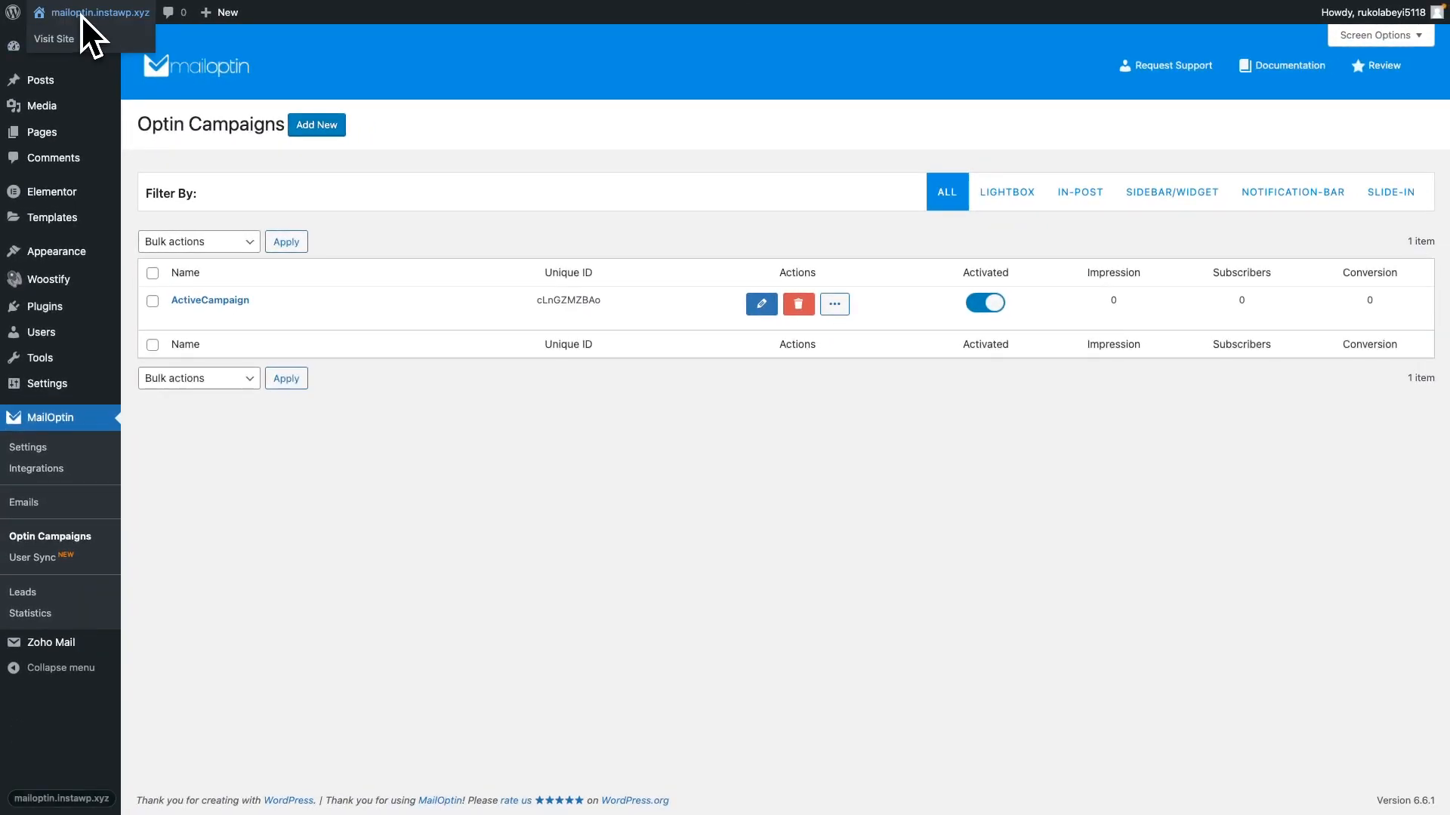
# Open the live website in a separate browser tab and trigger the exit-intent popup on its home page
pyautogui.rightClick(64, 35)
pyautogui.click(81, 47)
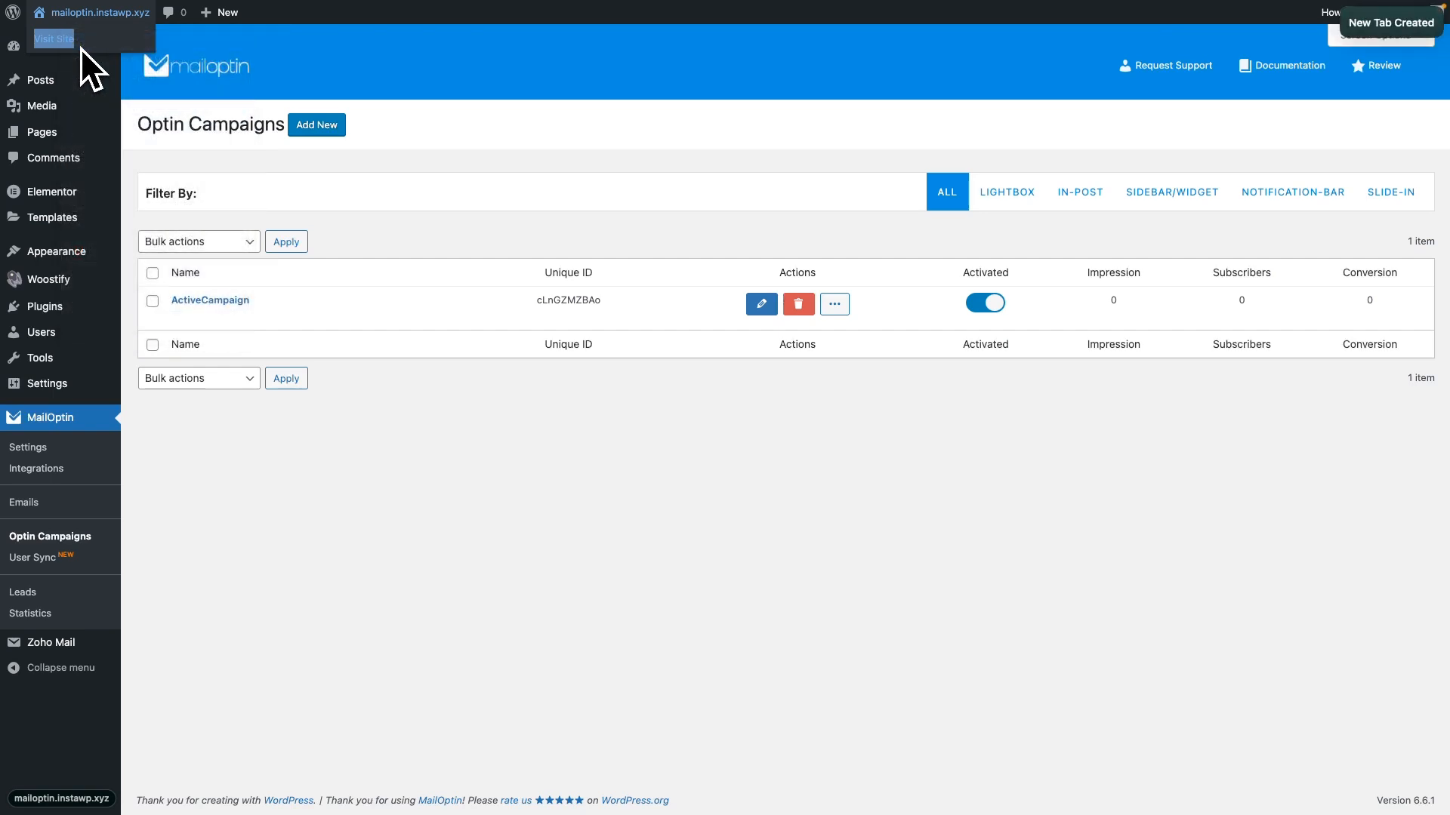
pyautogui.moveTo(46, 291)
pyautogui.click(69, 324)
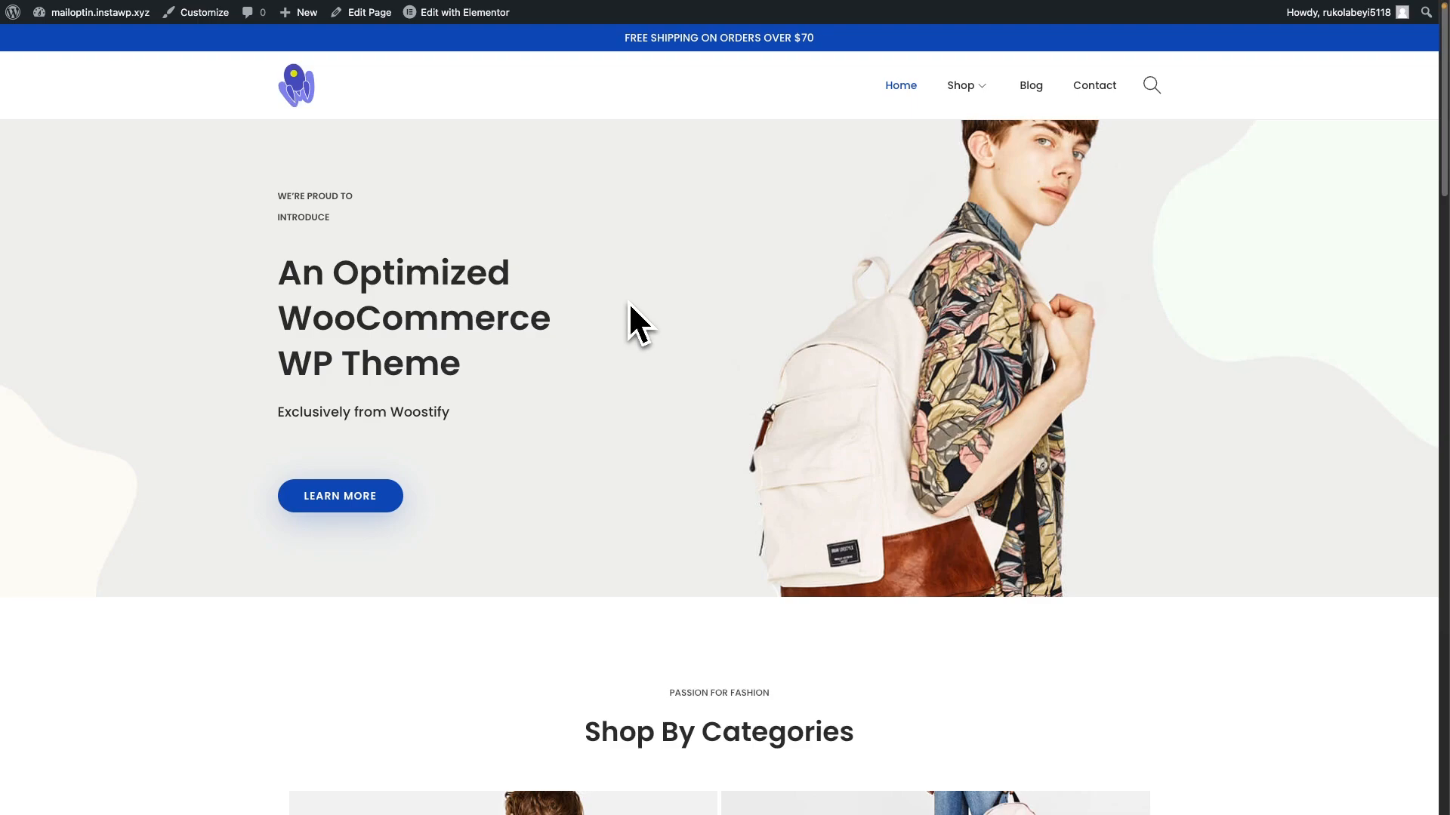
pyautogui.moveTo(558, 2)
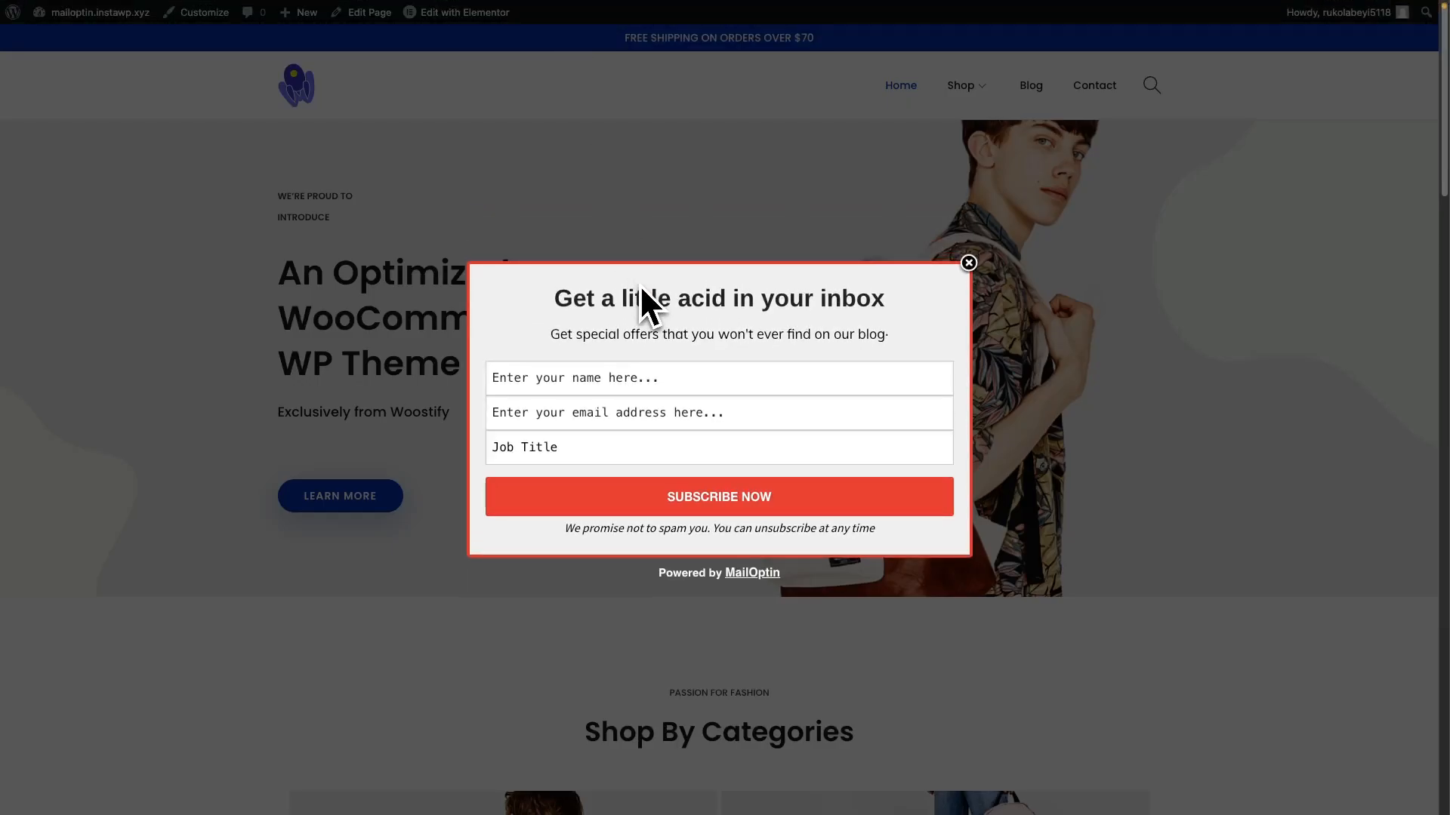
# Fill in the popup with the subscriber's full name, e-mail address and the job title "Secretary", and submit it
pyautogui.click(612, 379)
pyautogui.click(599, 418)
pyautogui.click(581, 449)
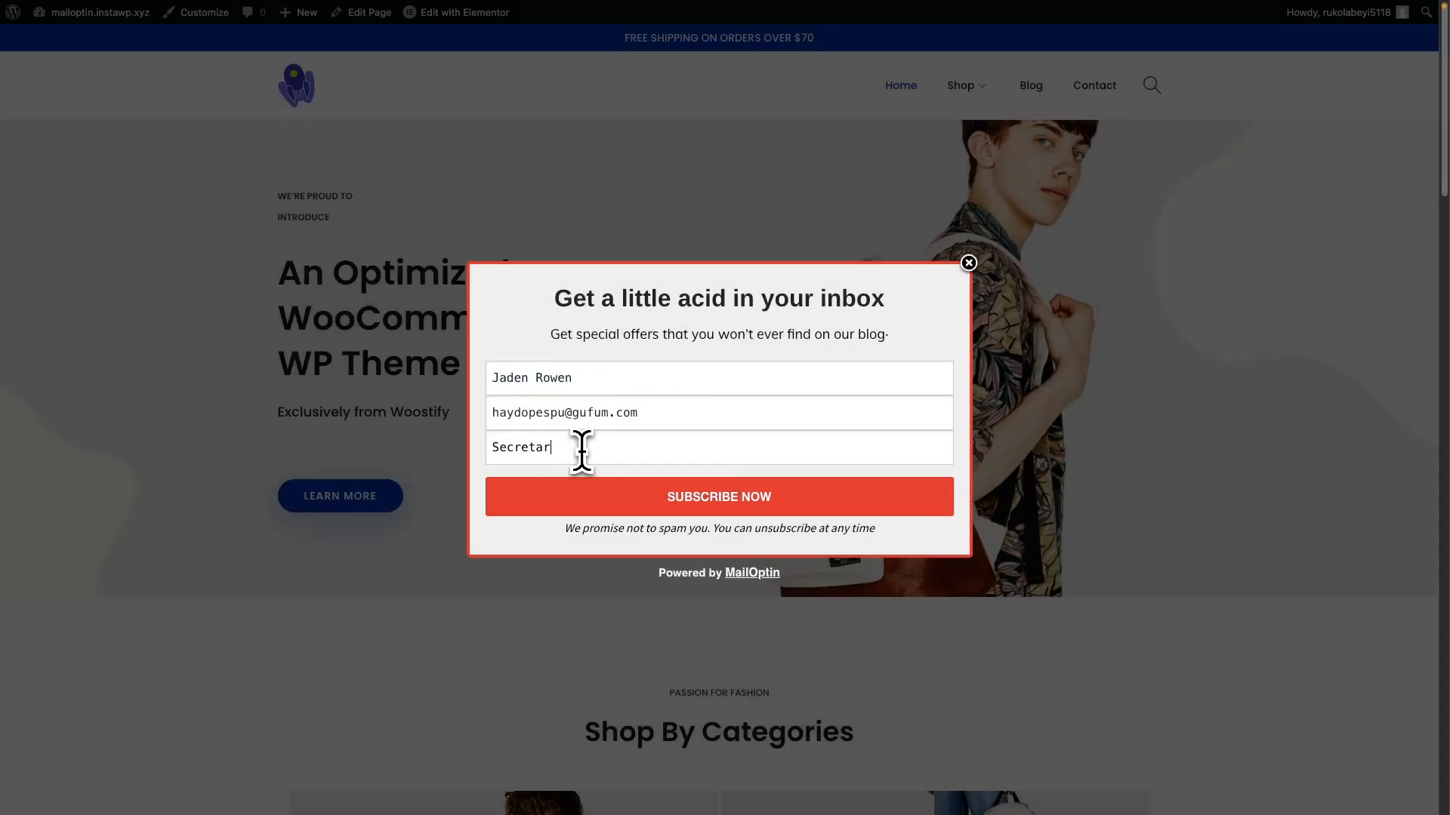
pyautogui.click(661, 497)
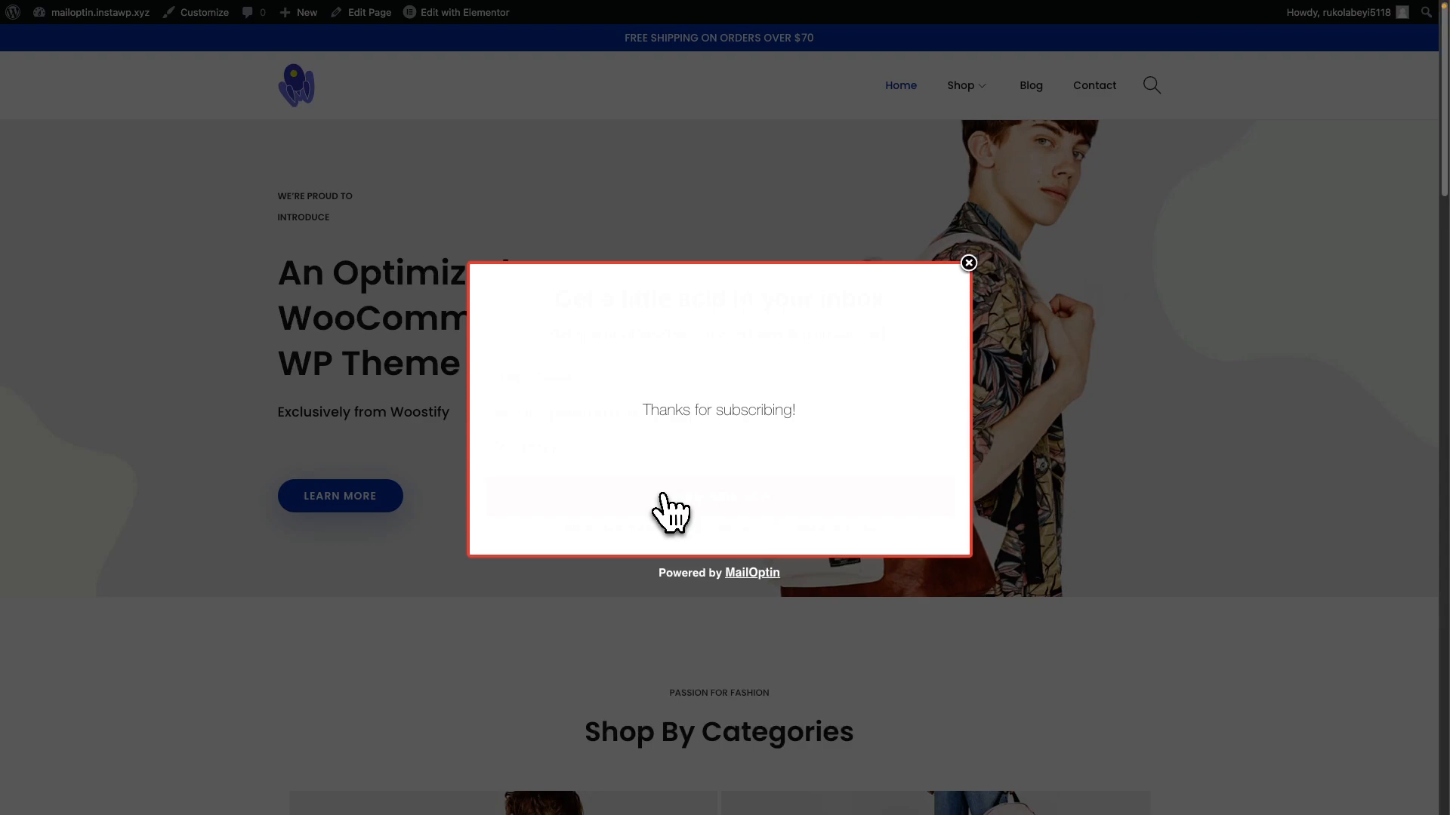
# Switch to ActiveCampaign and open the new subscriber's contact record to check its general details, tags and list
pyautogui.moveTo(39, 381)
pyautogui.click(96, 179)
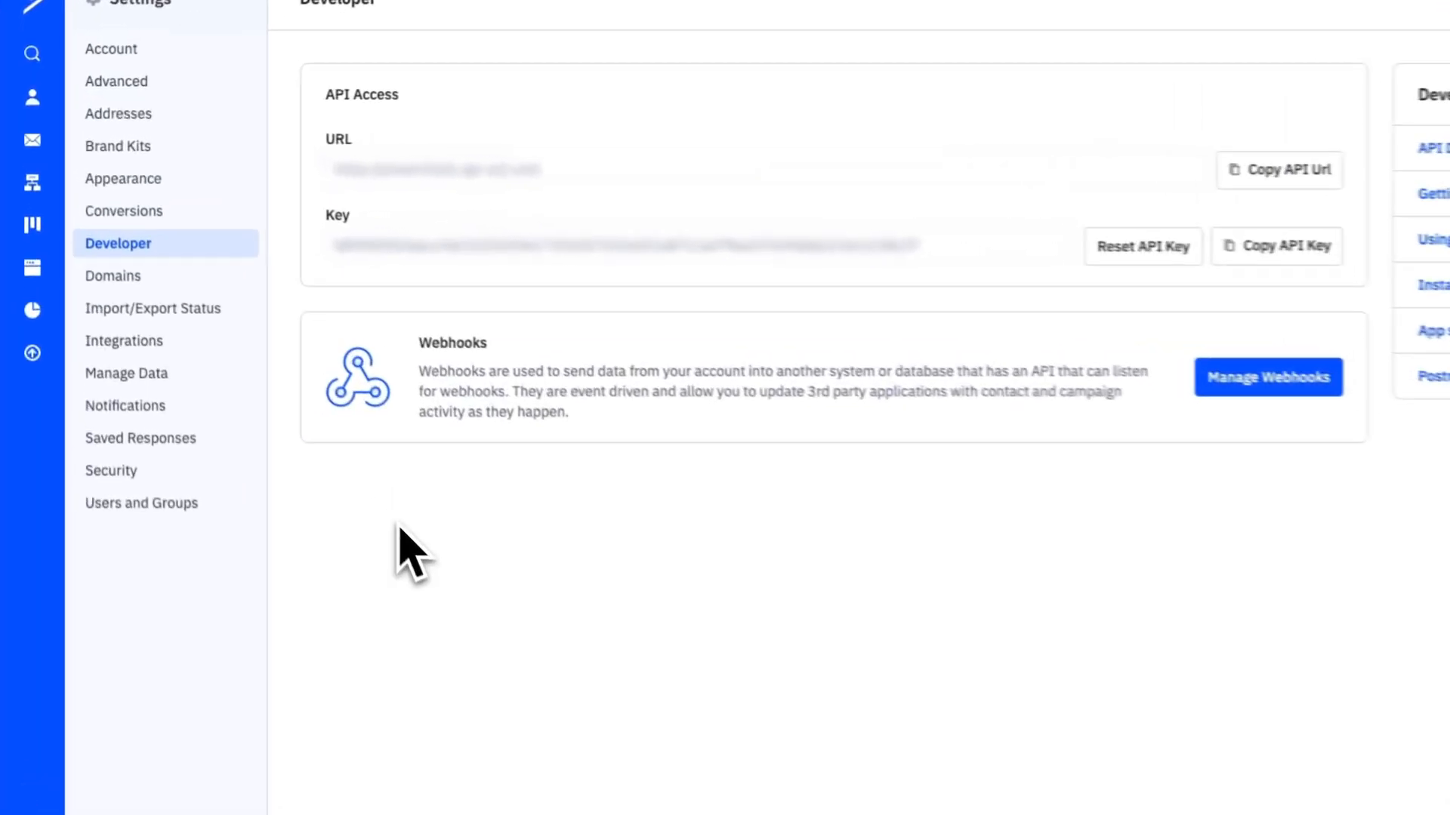
pyautogui.click(27, 104)
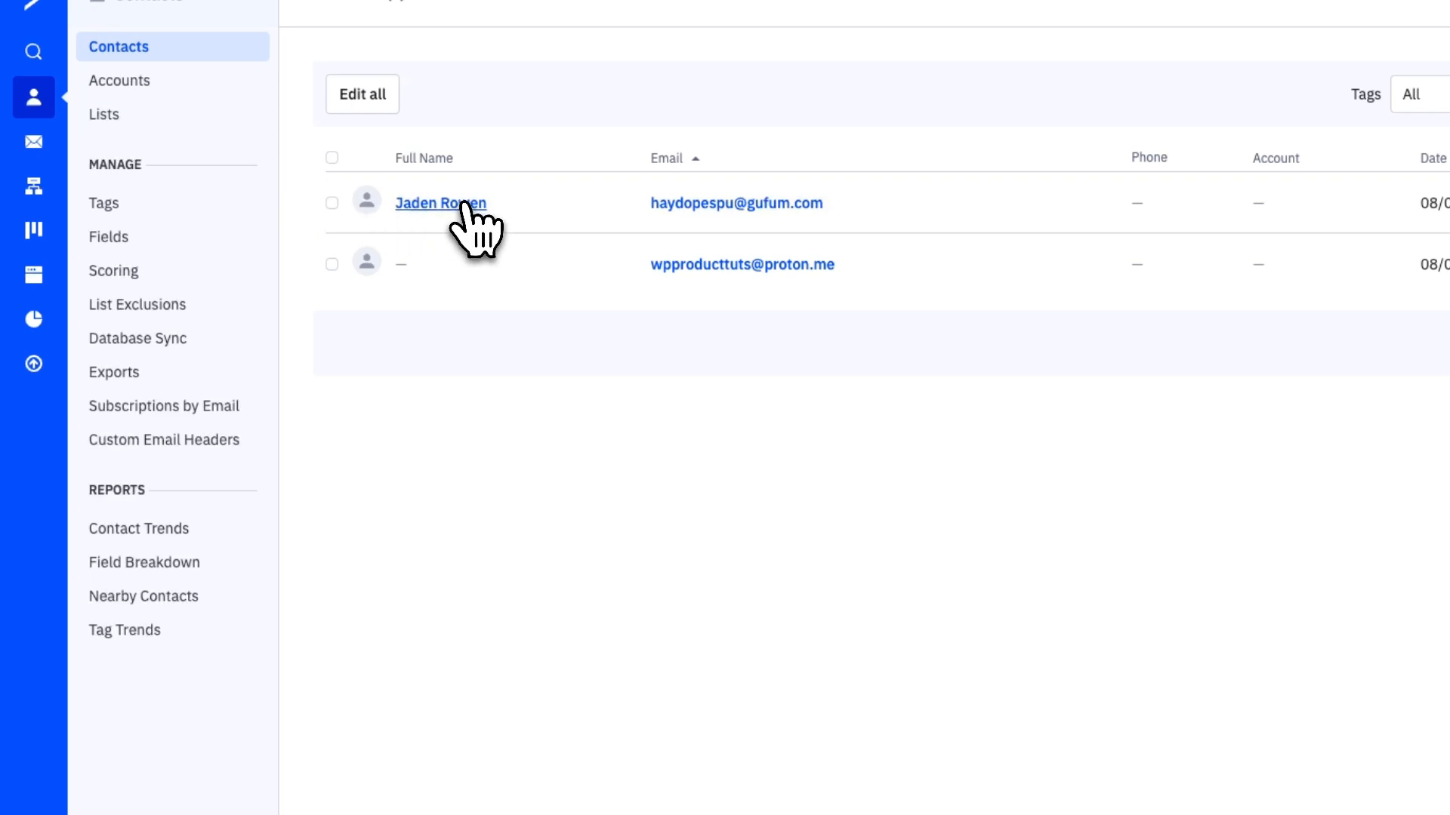
pyautogui.click(456, 204)
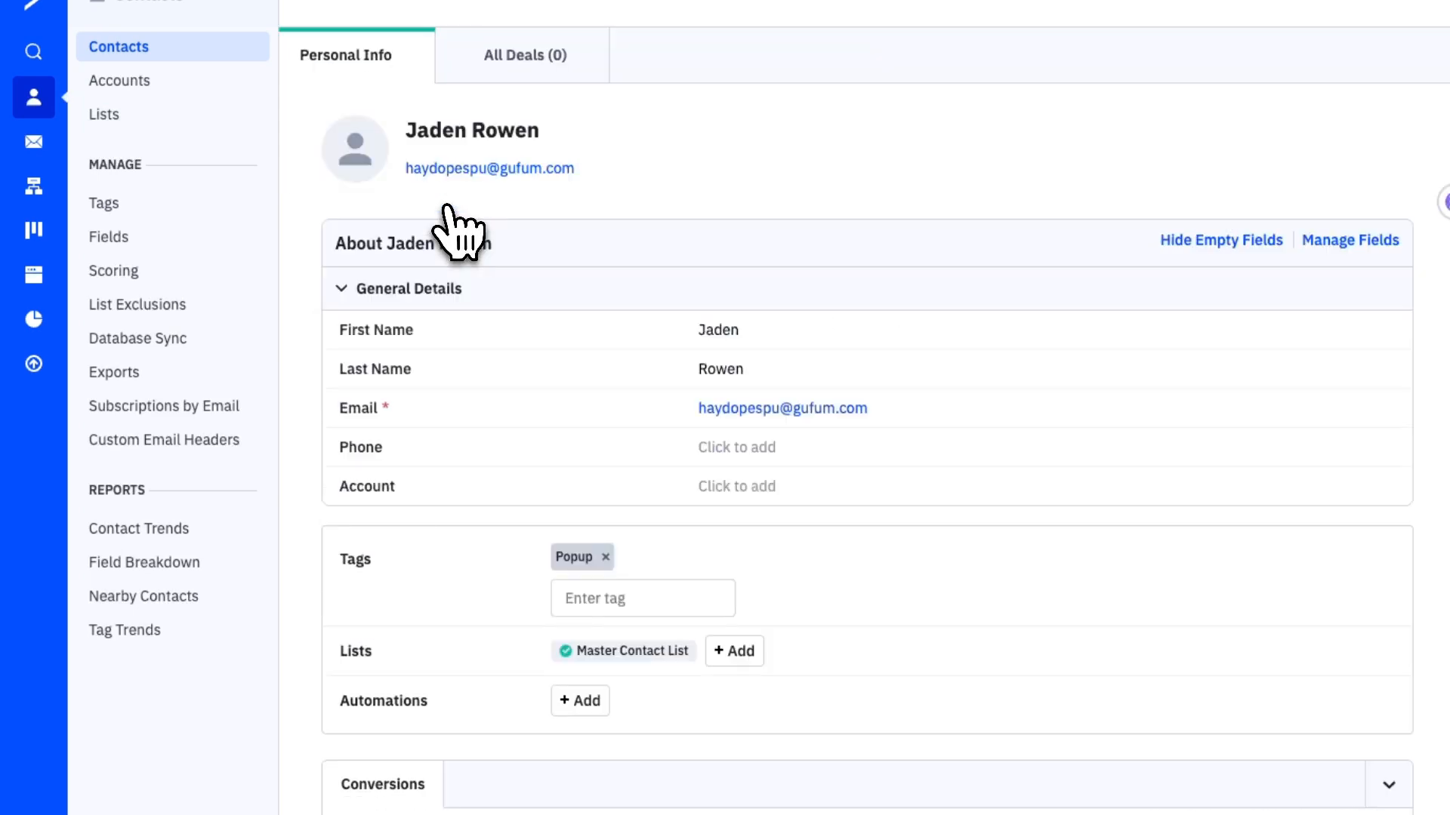
pyautogui.scroll(-2, 625, 378)
pyautogui.scroll(2, 640, 392)
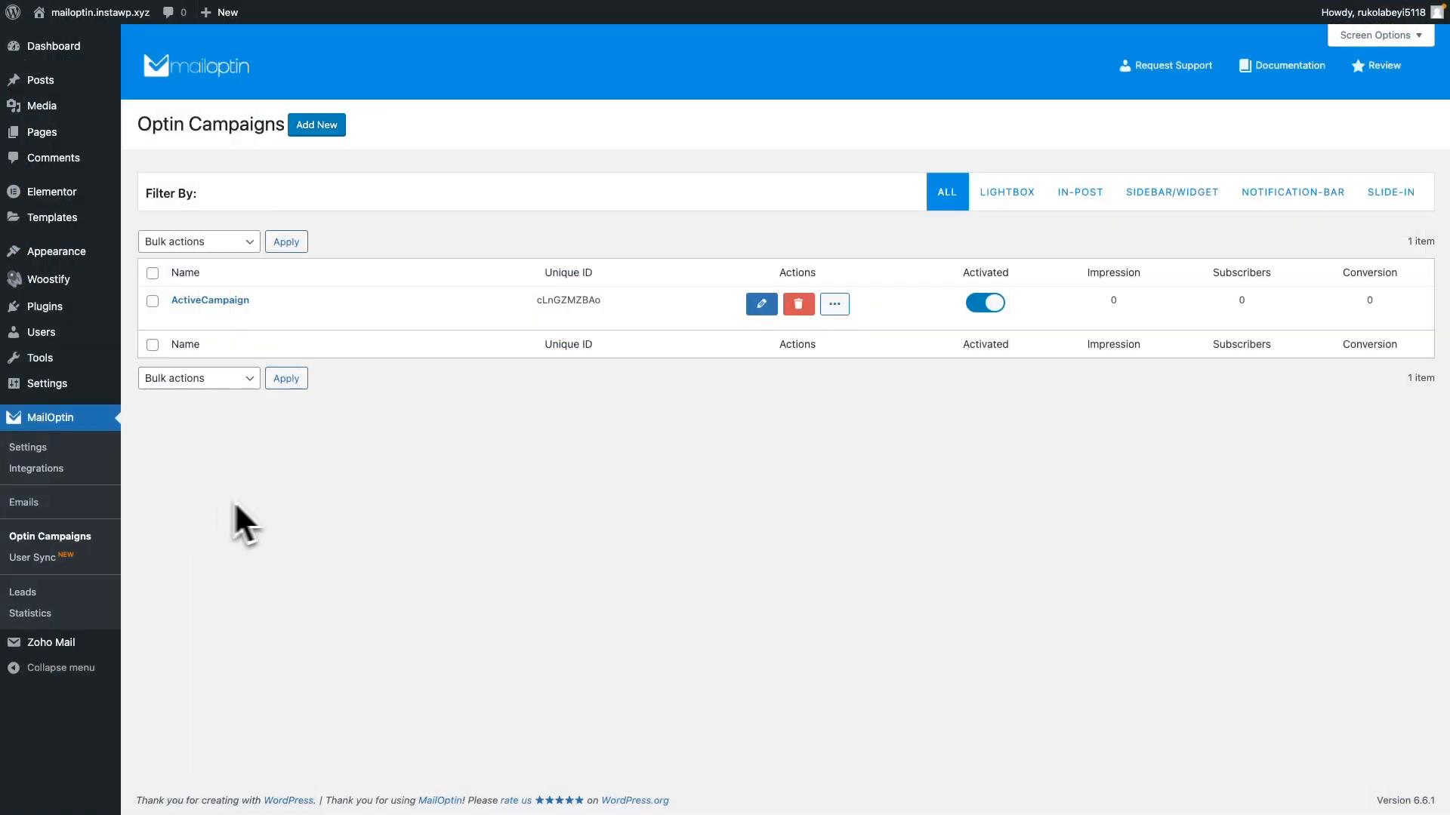
# Start a new email automation in MailOptin on the WordPress site and open the choices for its automation type
pyautogui.click(35, 506)
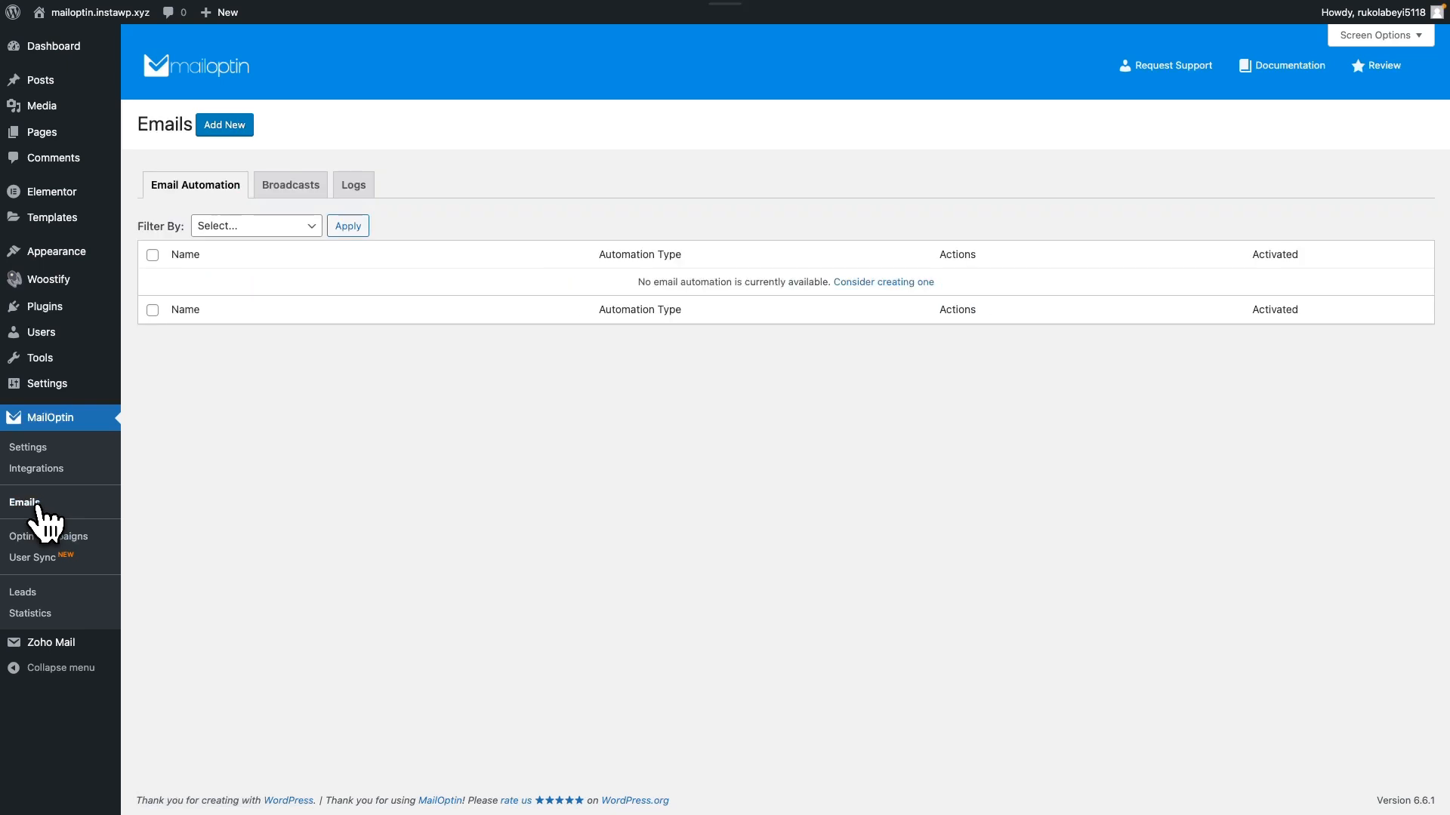
pyautogui.click(225, 126)
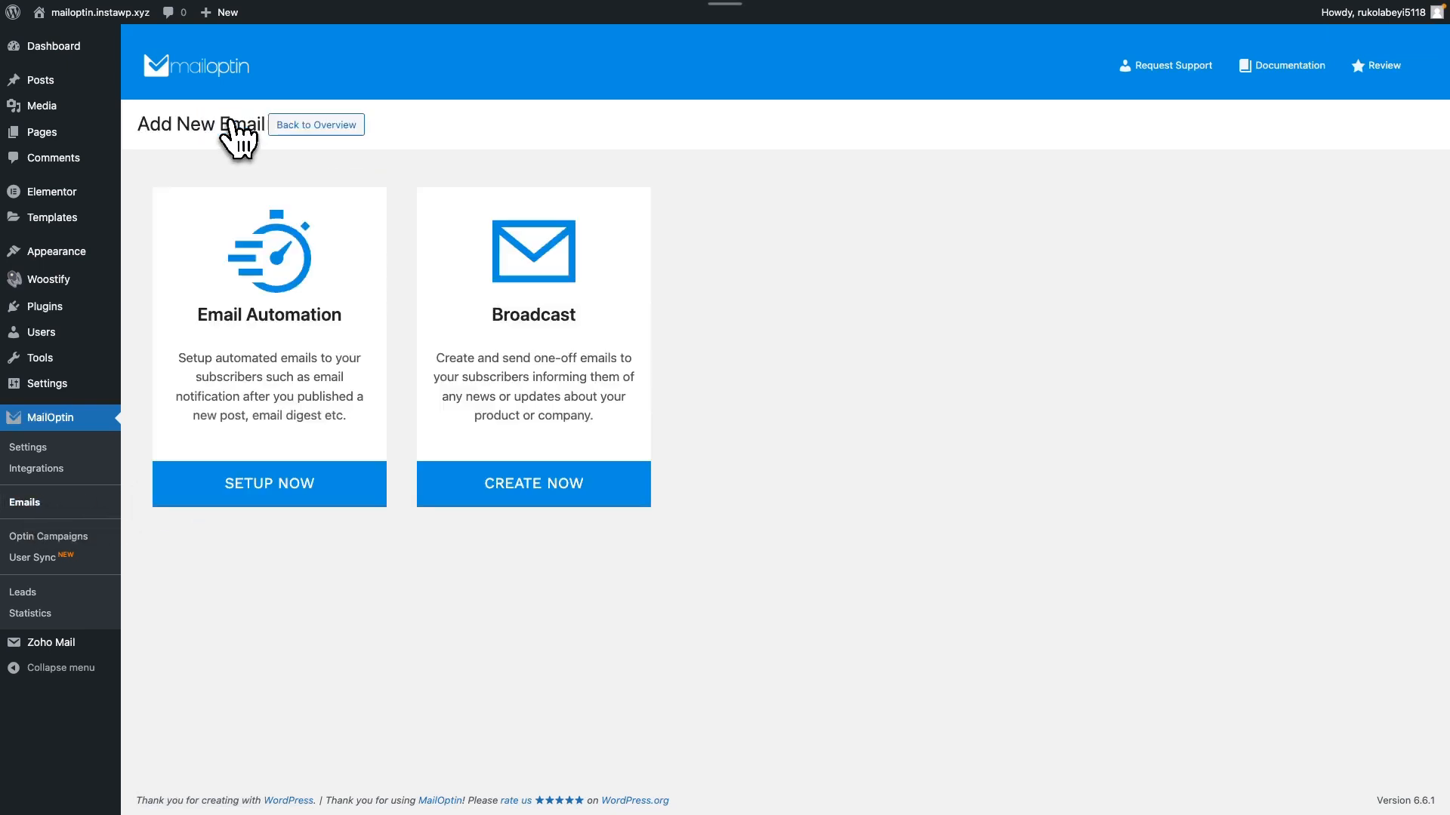
pyautogui.click(311, 253)
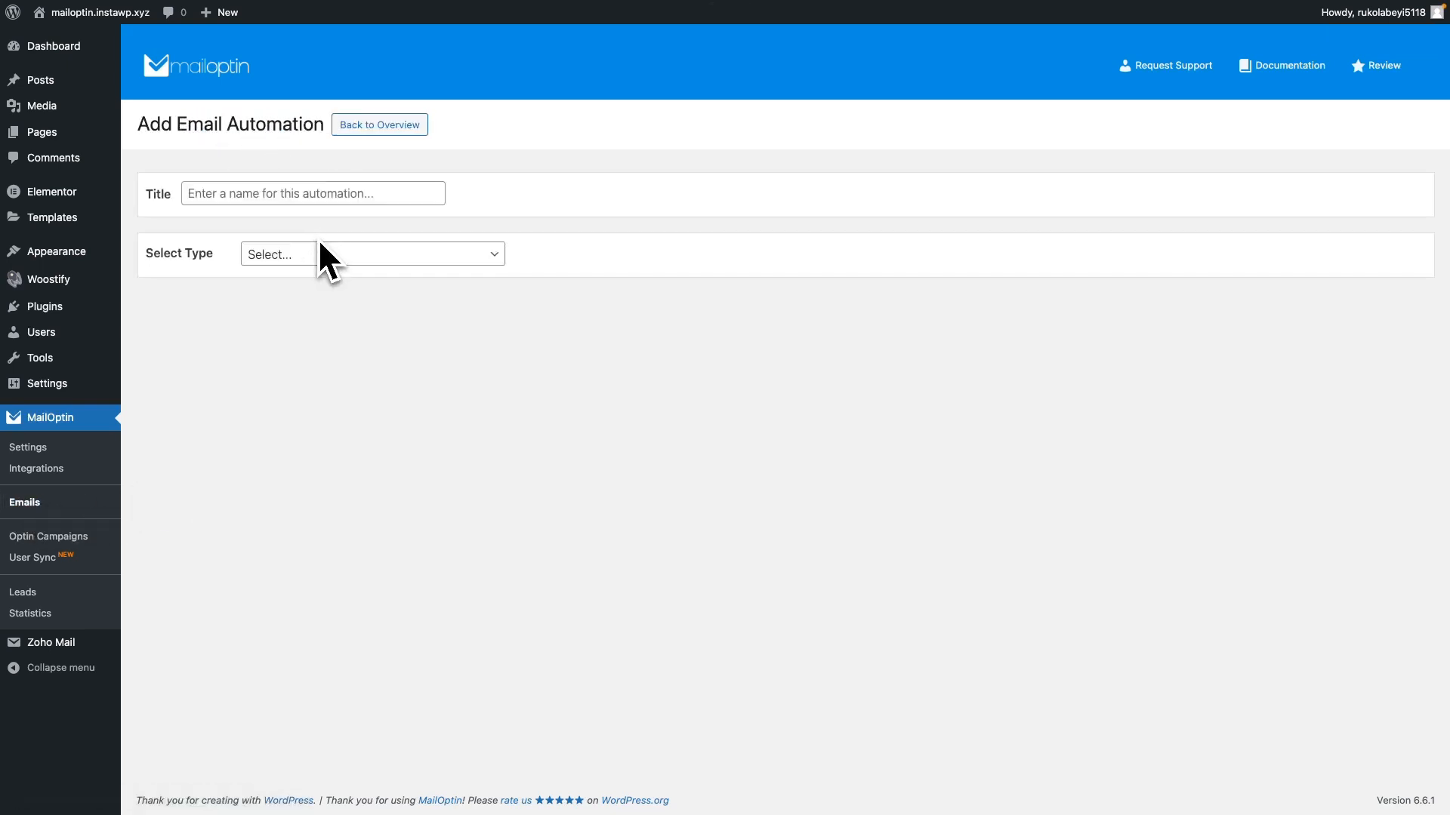
pyautogui.click(323, 254)
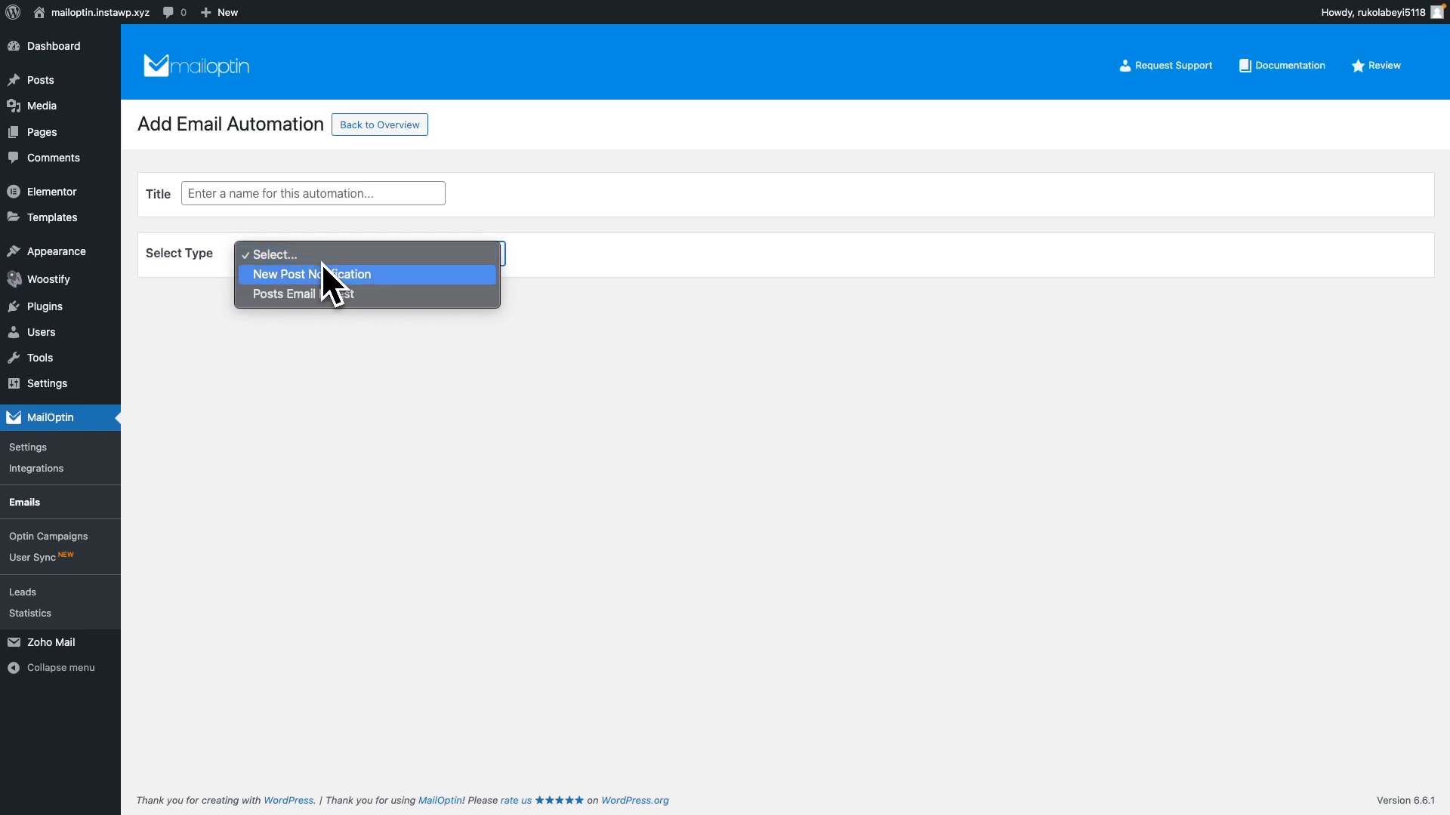